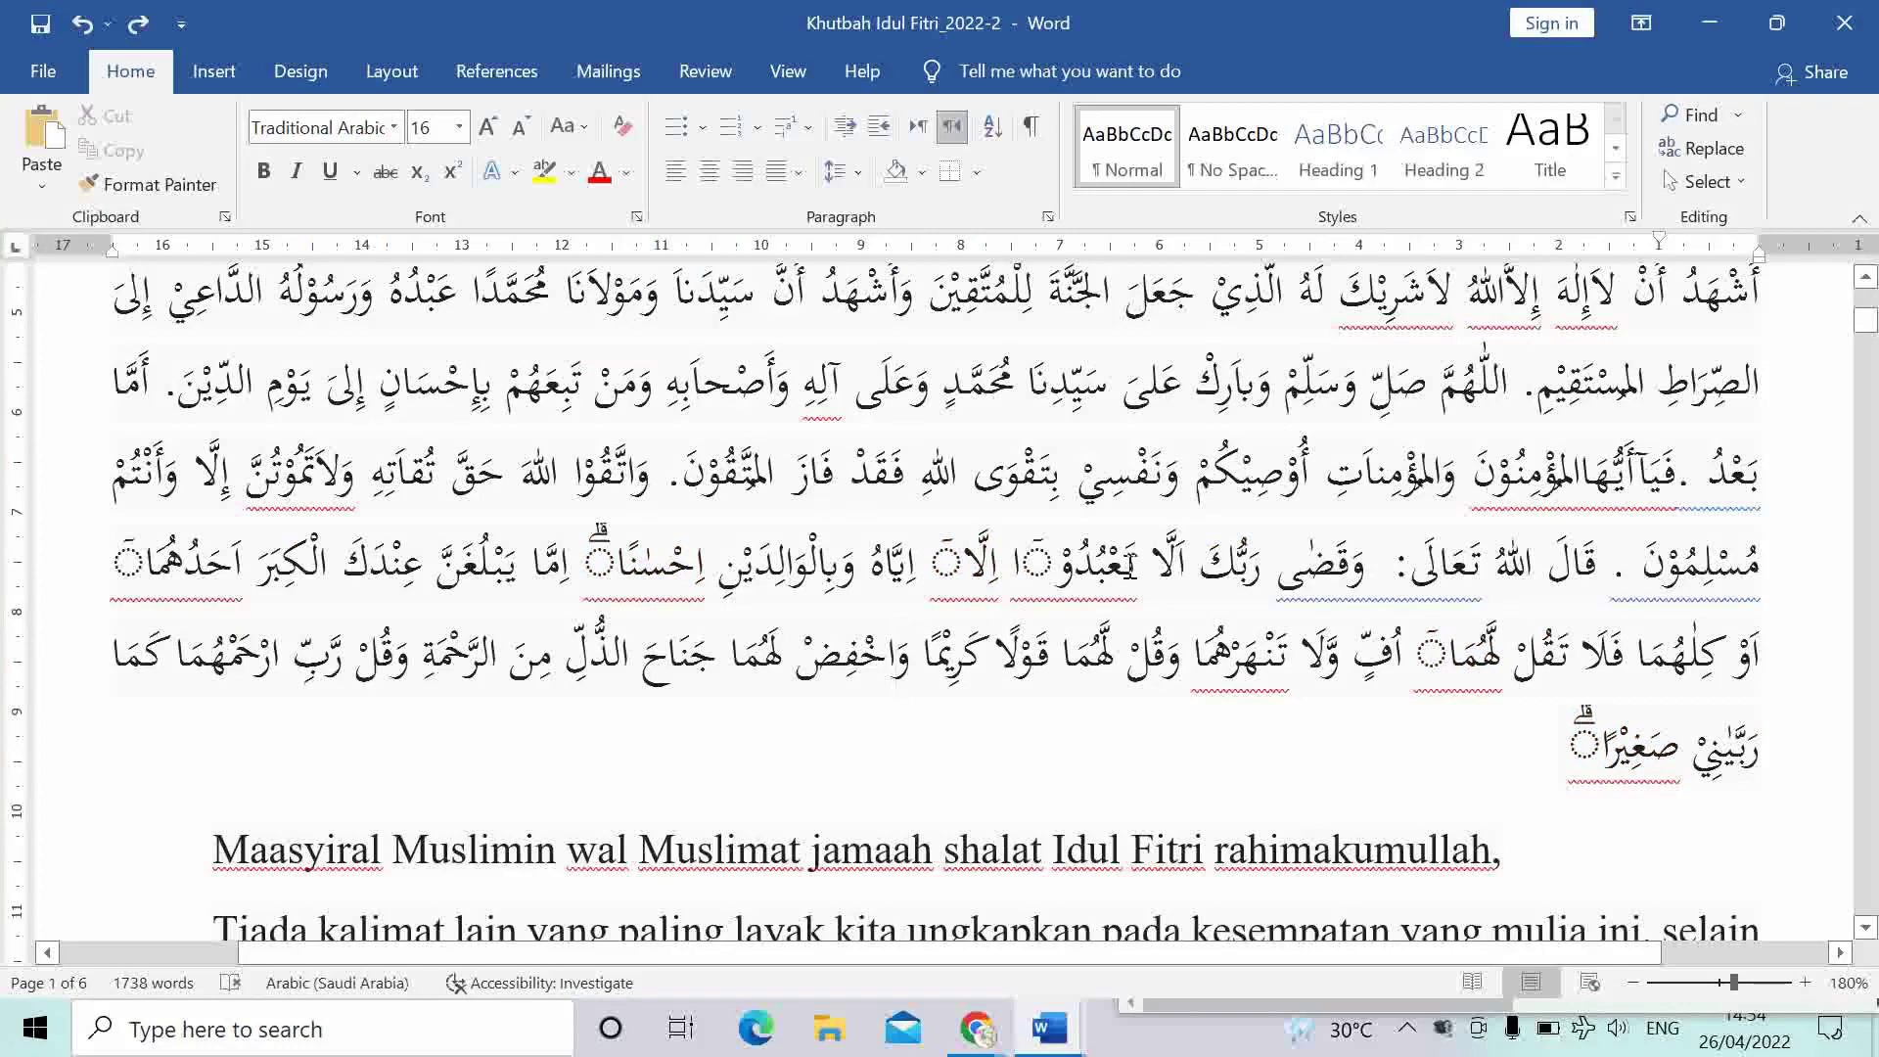
Open the full Symbol browser from the Insert tab and look through its fonts and subsets.
{"action": "scroll", "coordinate": [1126, 570], "scroll_direction": "up", "scroll_amount": 1}
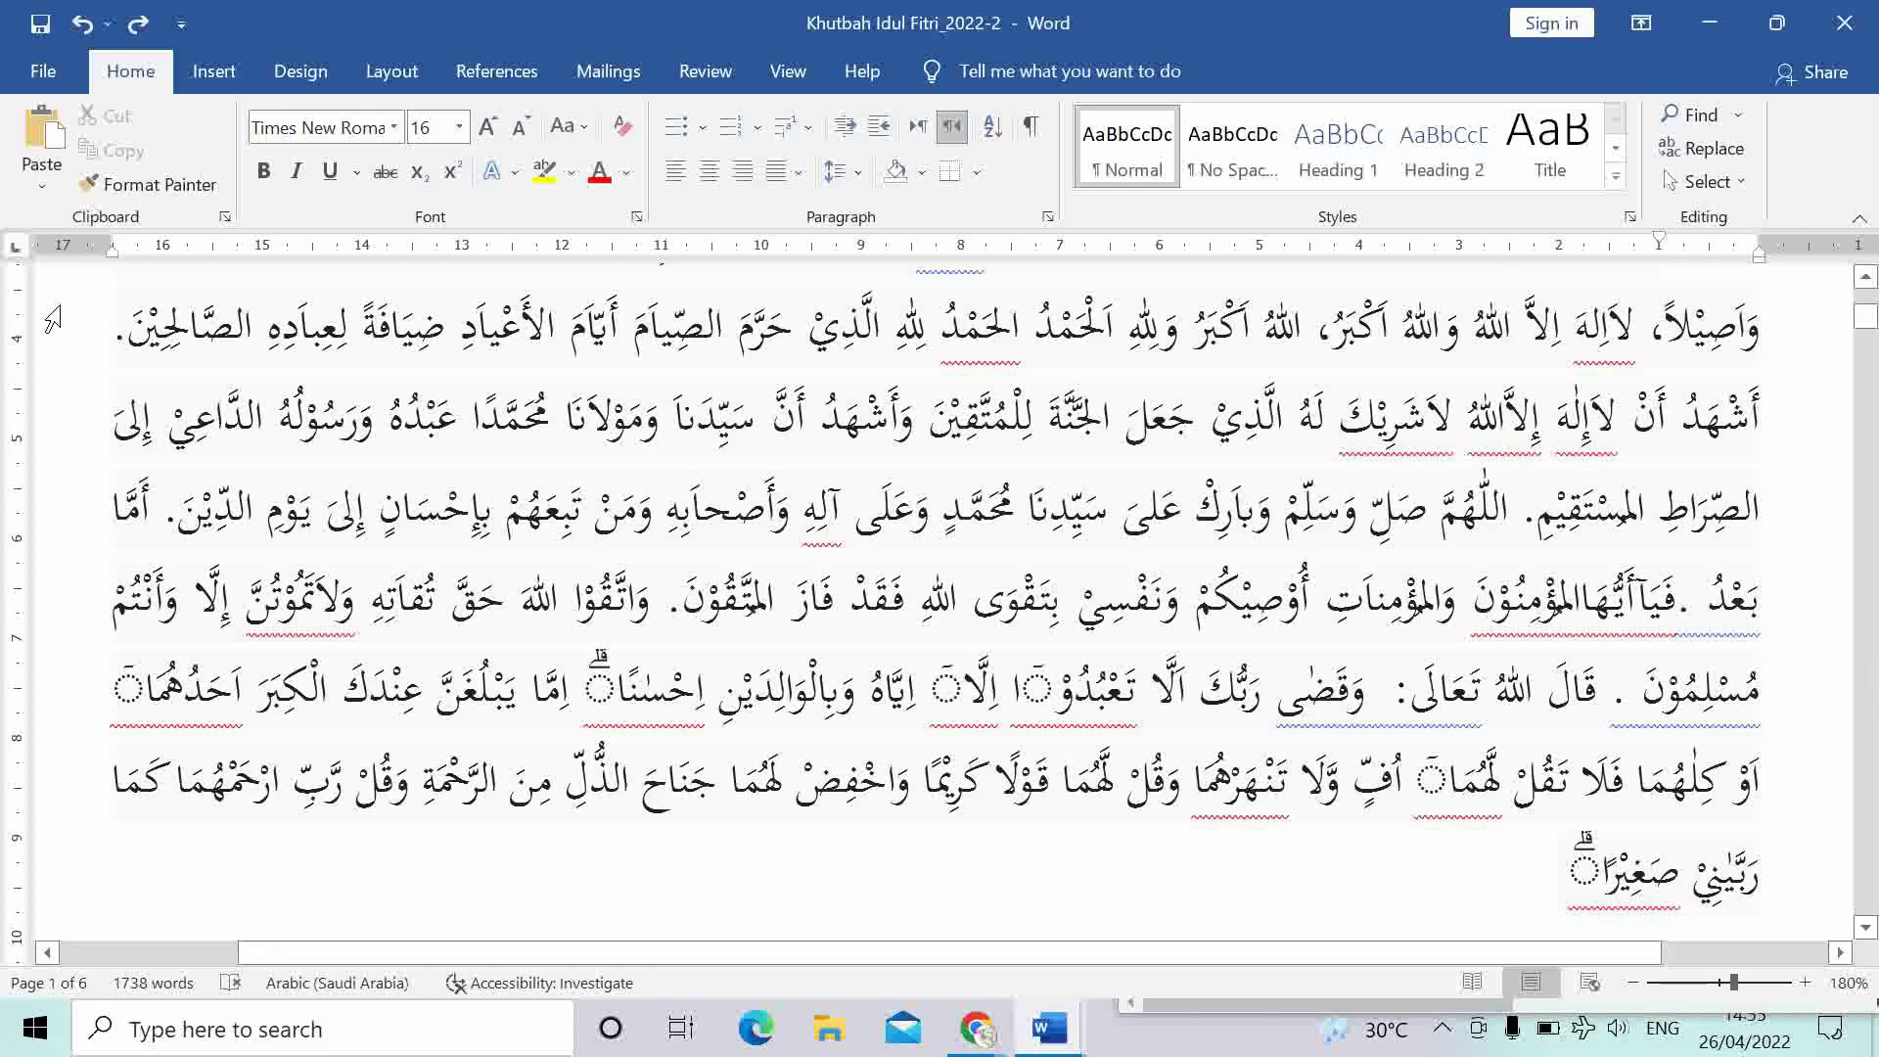
{"action": "left_click", "coordinate": [213, 78]}
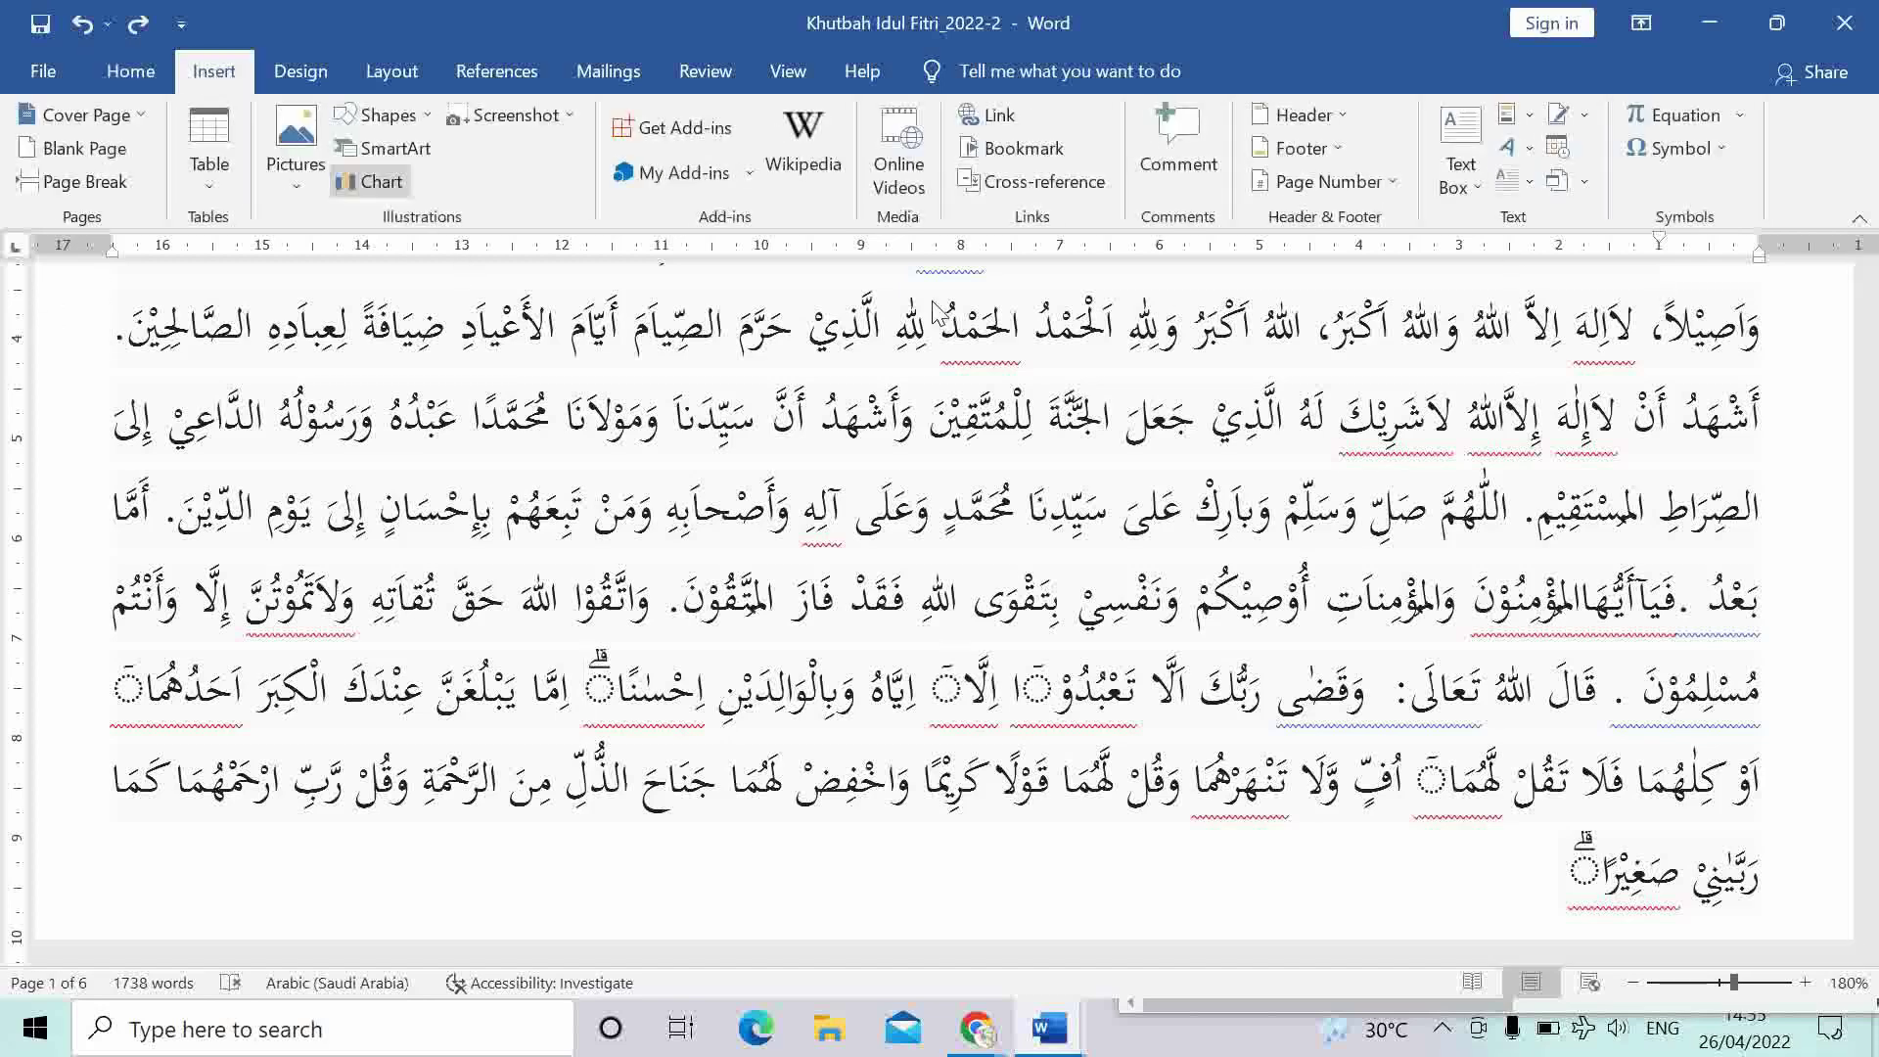
{"action": "left_click", "coordinate": [1721, 151]}
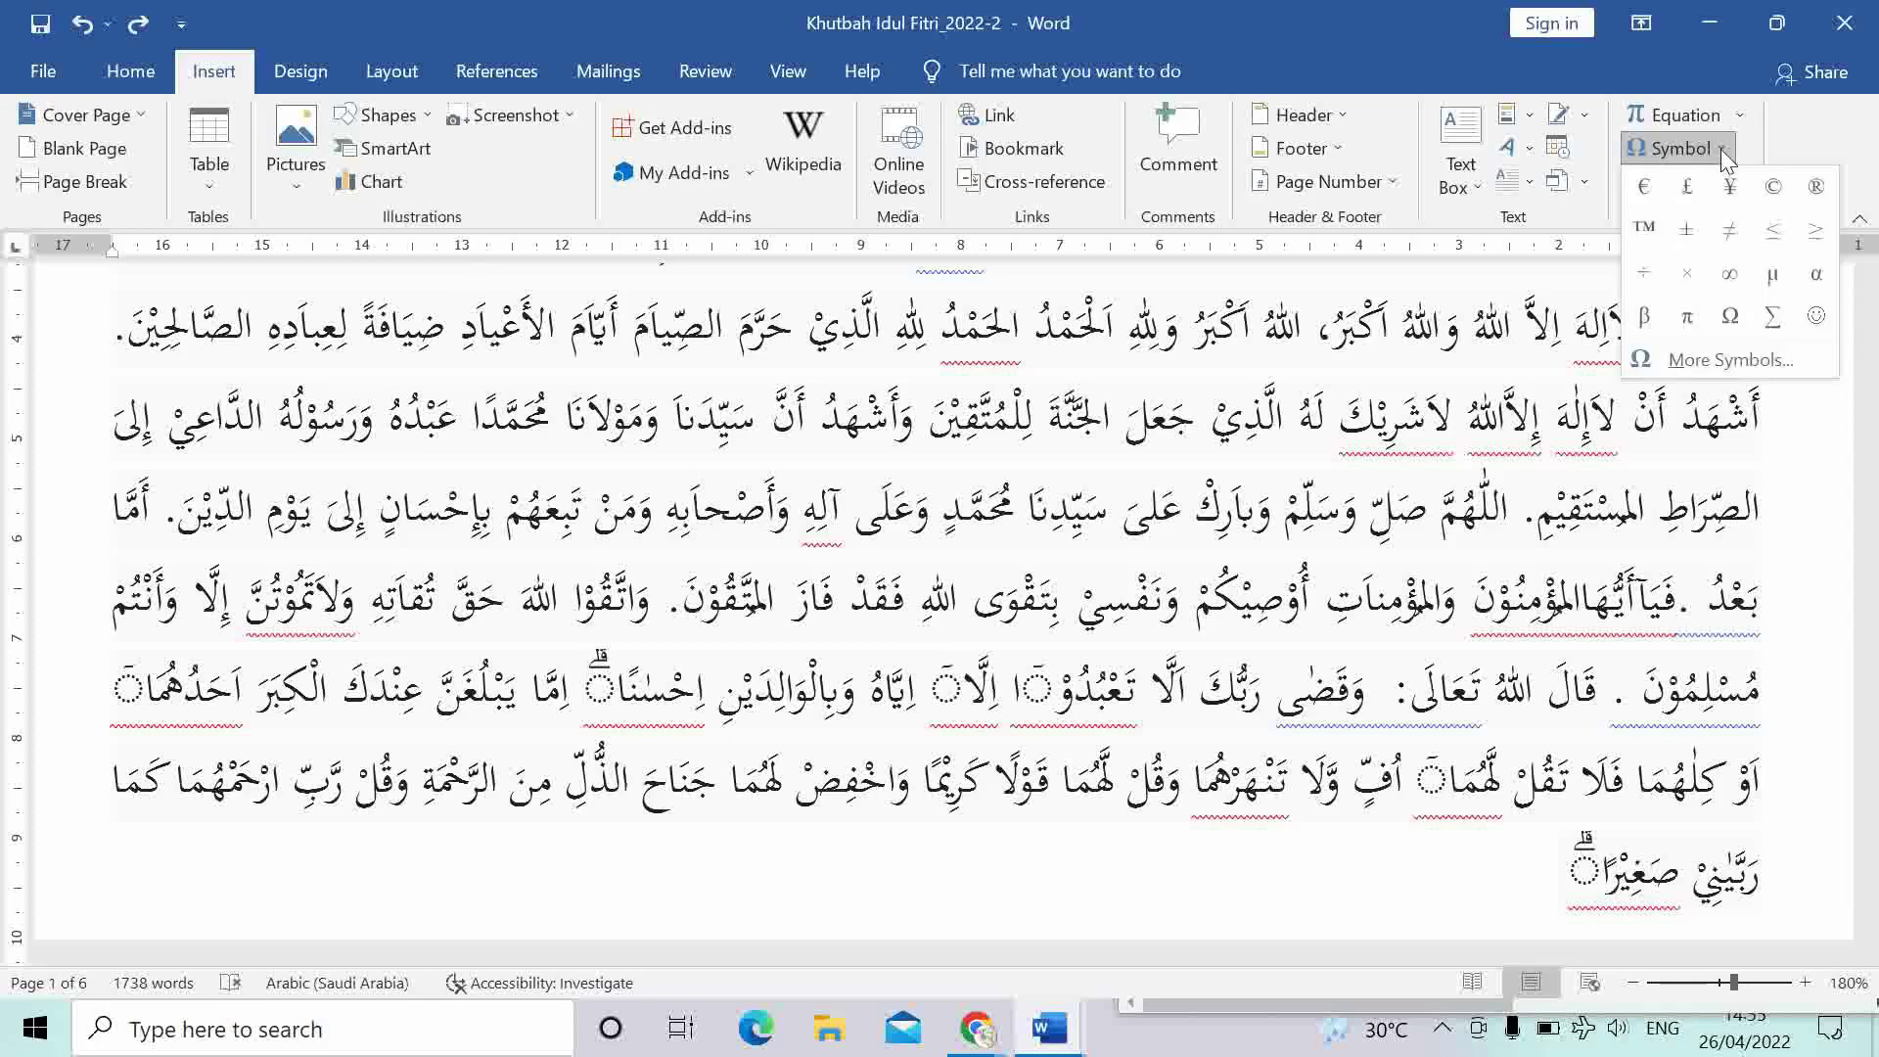
{"action": "left_click", "coordinate": [1715, 360]}
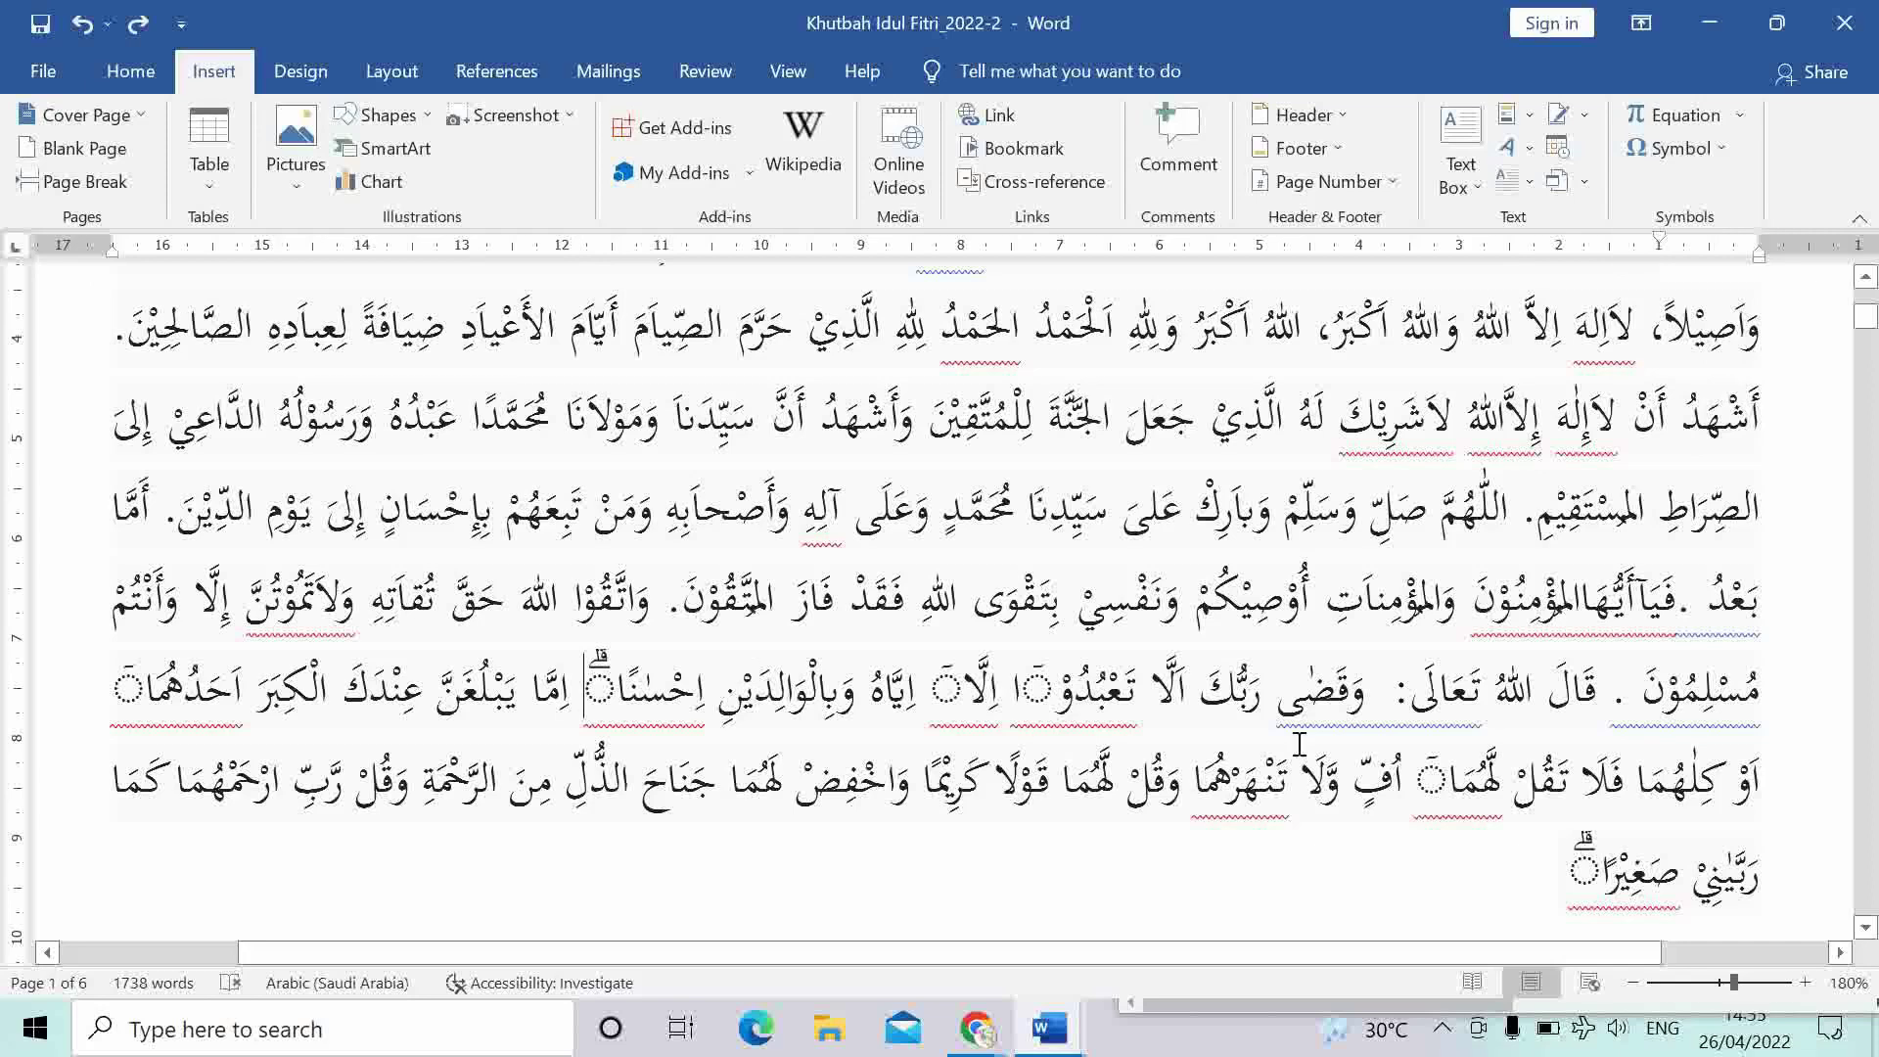
{"action": "left_click", "coordinate": [886, 296]}
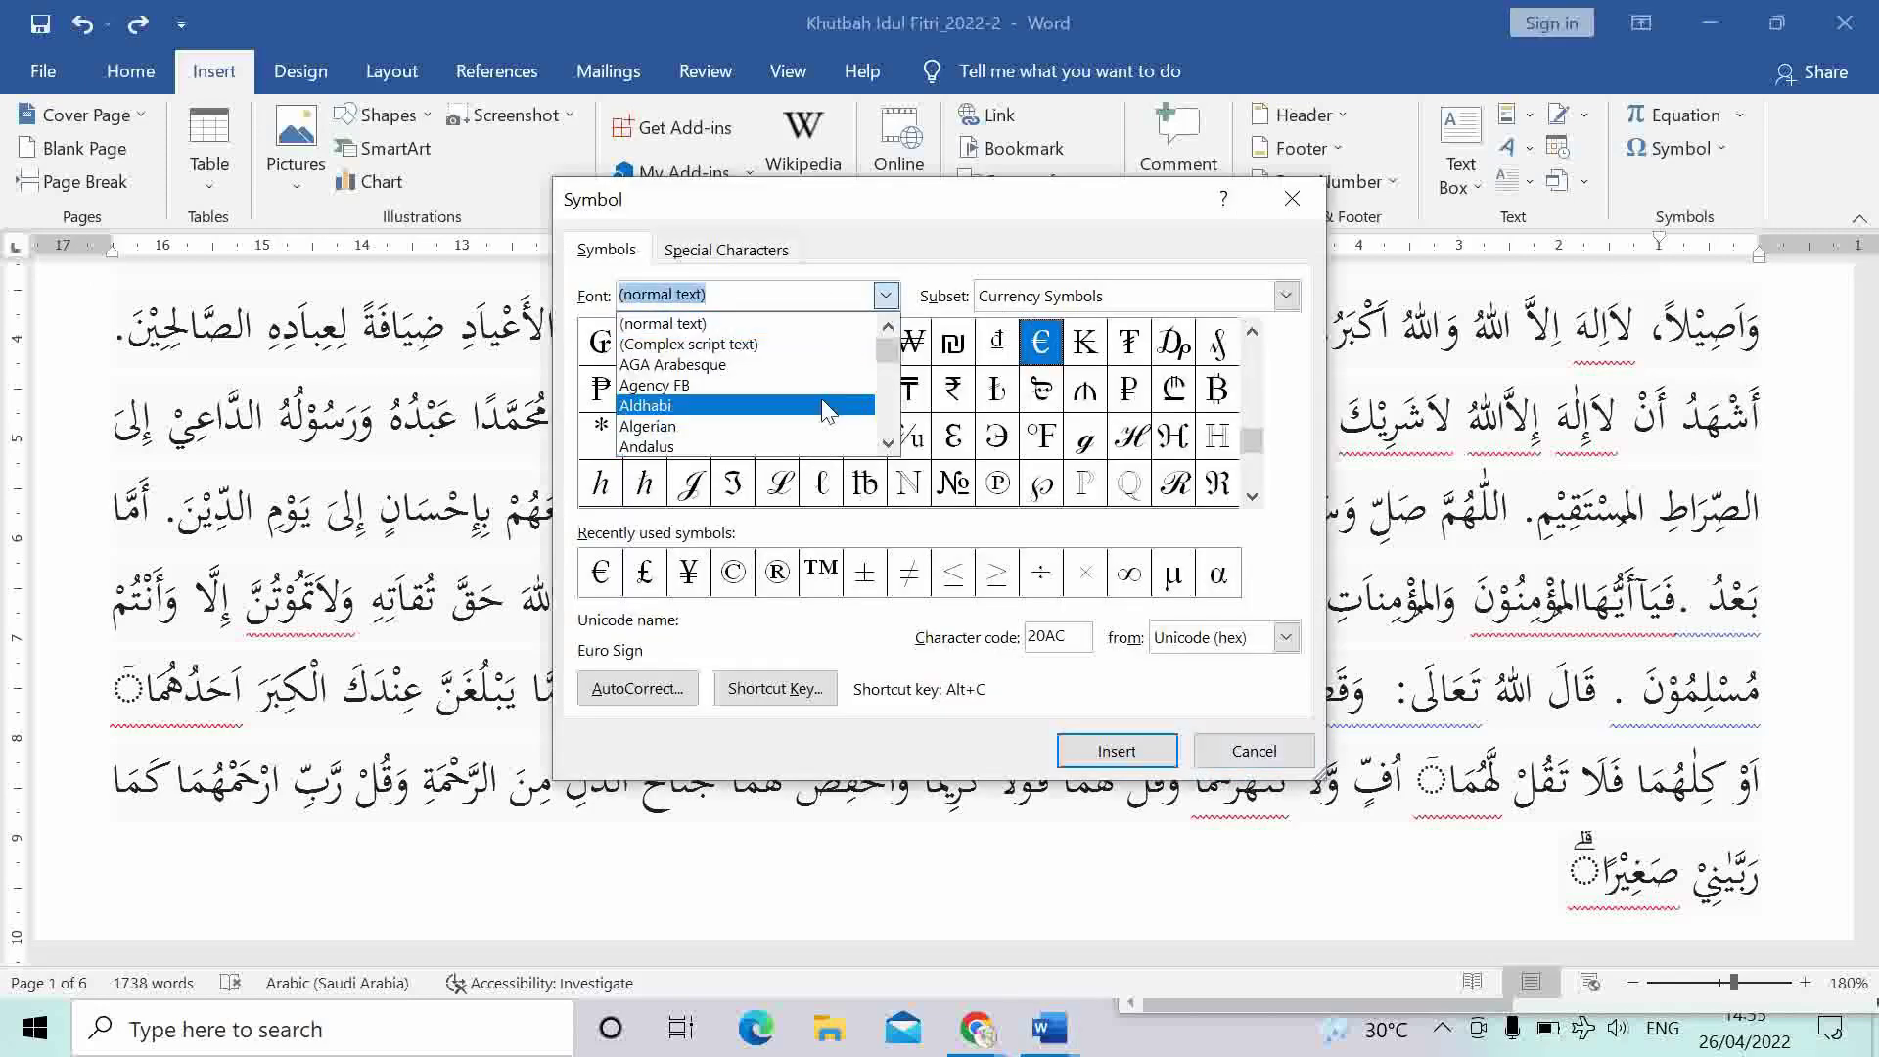
{"action": "scroll", "coordinate": [822, 409], "scroll_direction": "down", "scroll_amount": 3}
{"action": "scroll", "coordinate": [832, 411], "scroll_direction": "down", "scroll_amount": 5}
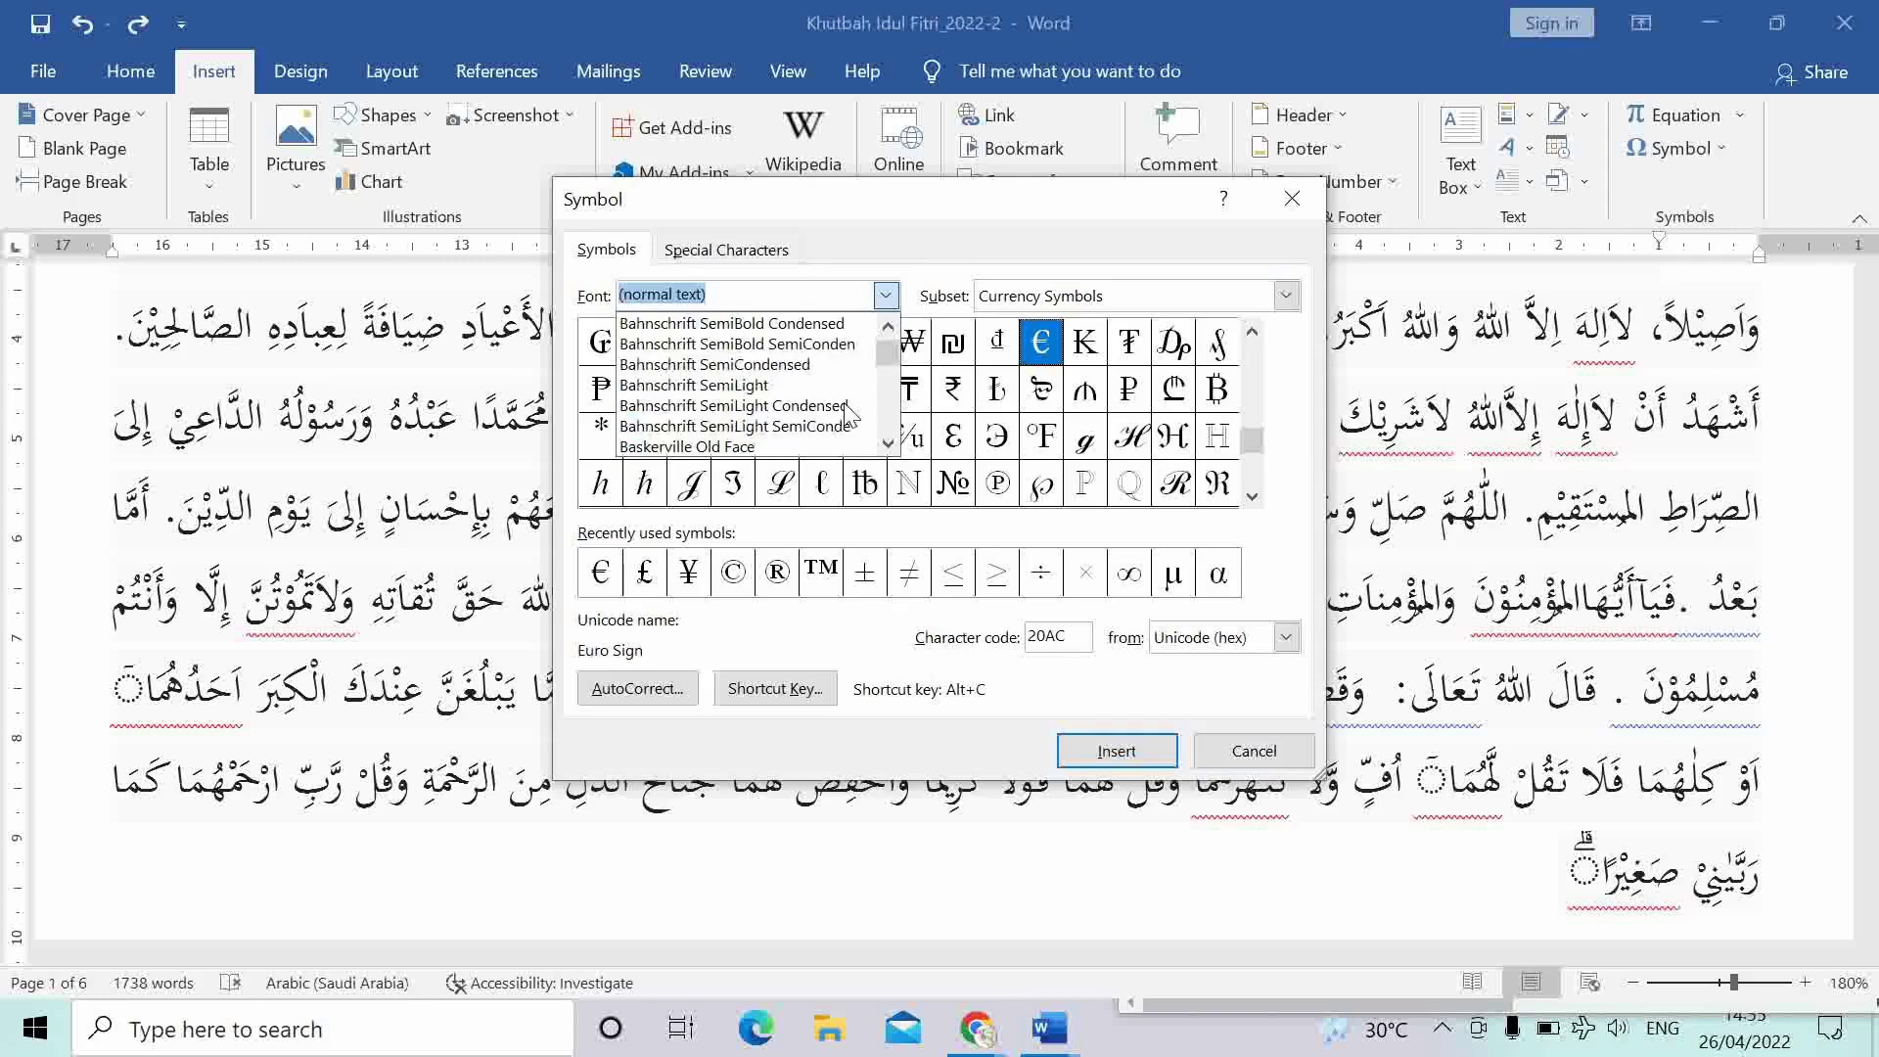
{"action": "left_click", "coordinate": [1113, 294]}
{"action": "left_click", "coordinate": [1285, 296]}
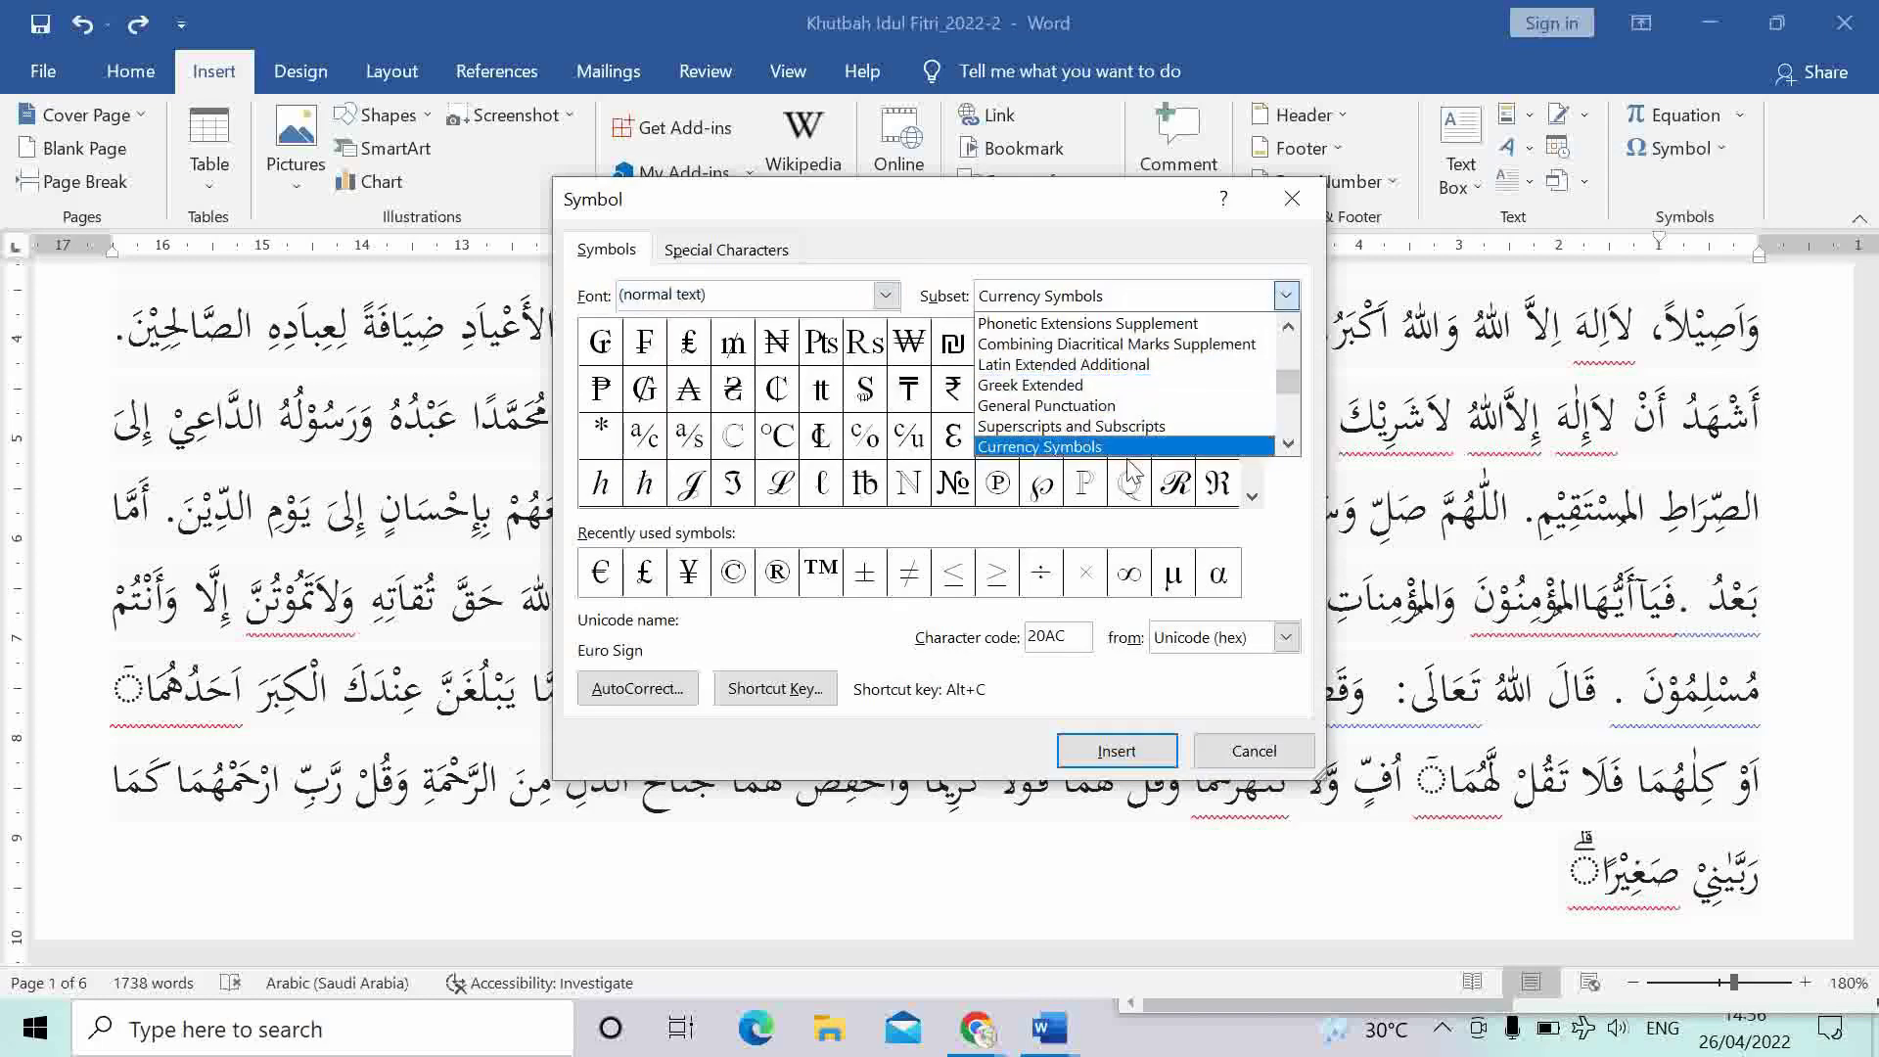
Scroll through the Symbol dialog's font list, then close it without inserting anything.
{"action": "left_click", "coordinate": [885, 295]}
{"action": "left_click", "coordinate": [885, 295]}
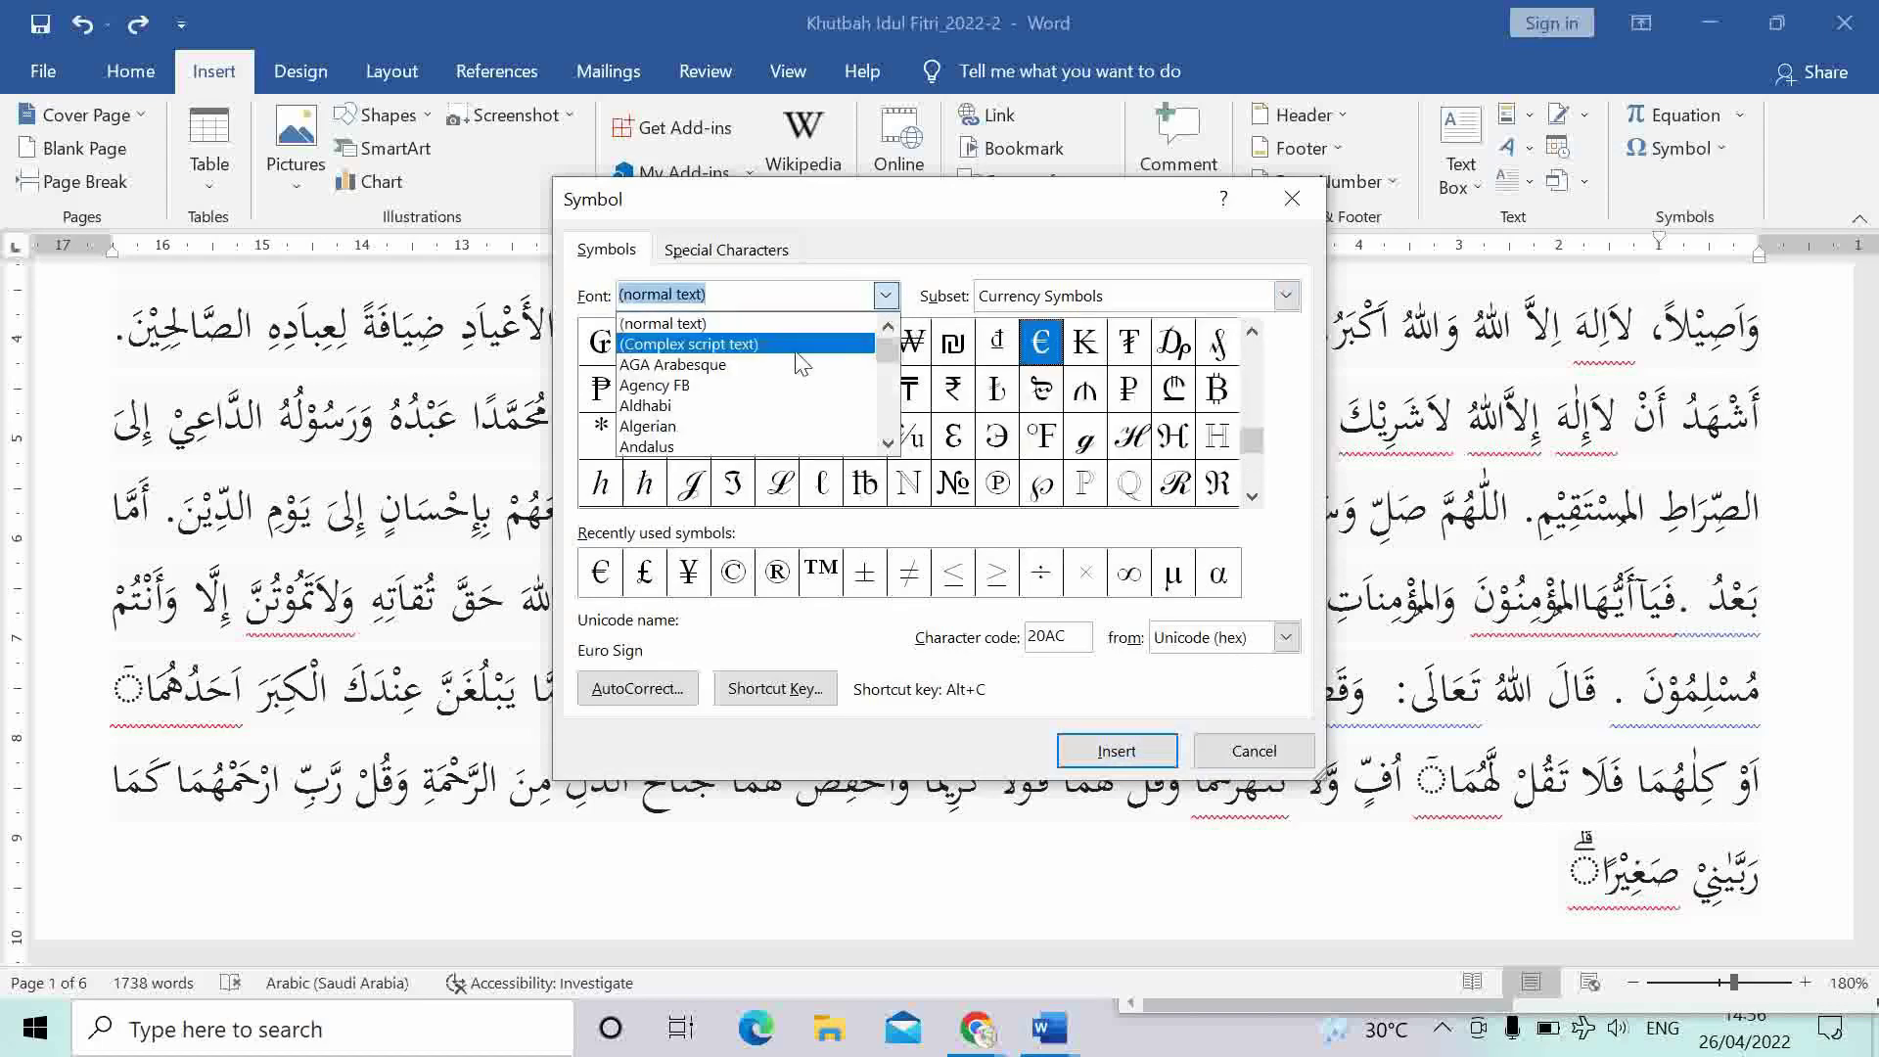
{"action": "scroll", "coordinate": [801, 364], "scroll_direction": "down", "scroll_amount": 5}
{"action": "scroll", "coordinate": [798, 391], "scroll_direction": "down", "scroll_amount": 5}
{"action": "scroll", "coordinate": [793, 411], "scroll_direction": "down", "scroll_amount": 5}
{"action": "scroll", "coordinate": [788, 423], "scroll_direction": "down", "scroll_amount": 5}
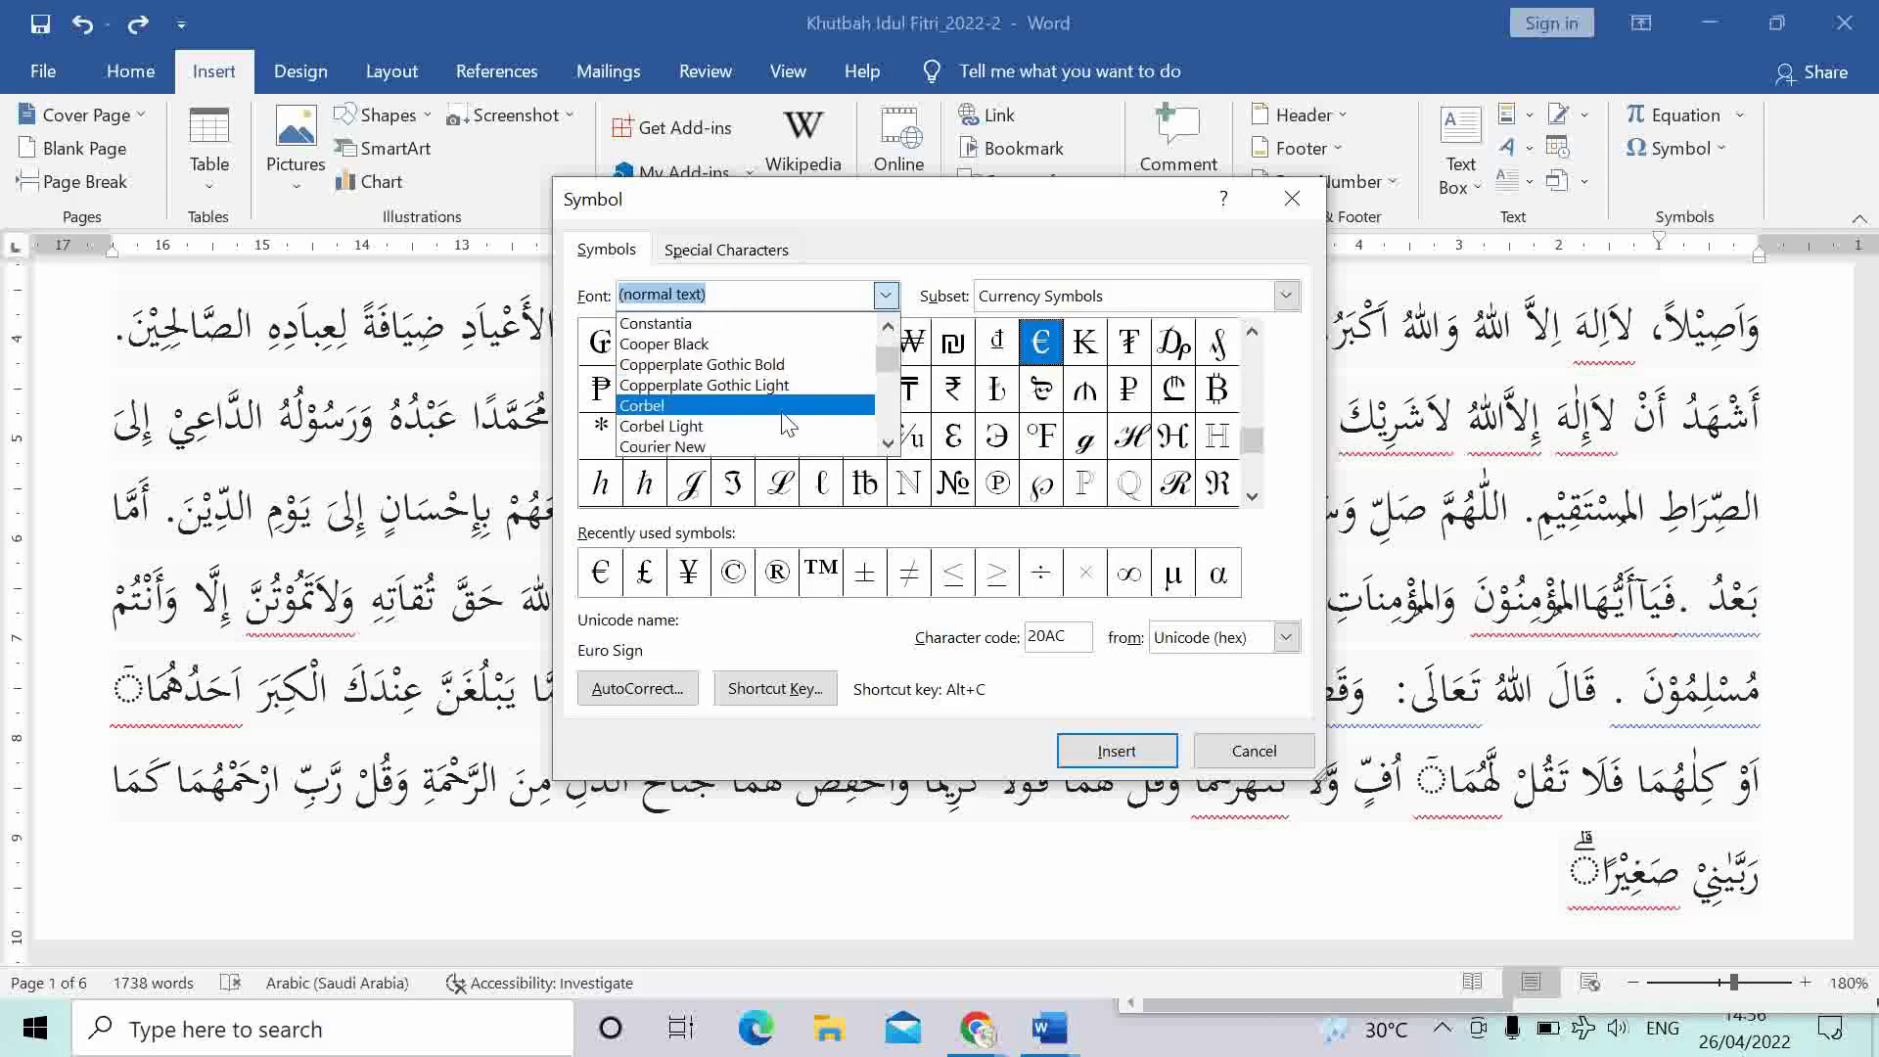
{"action": "scroll", "coordinate": [786, 423], "scroll_direction": "down", "scroll_amount": 3}
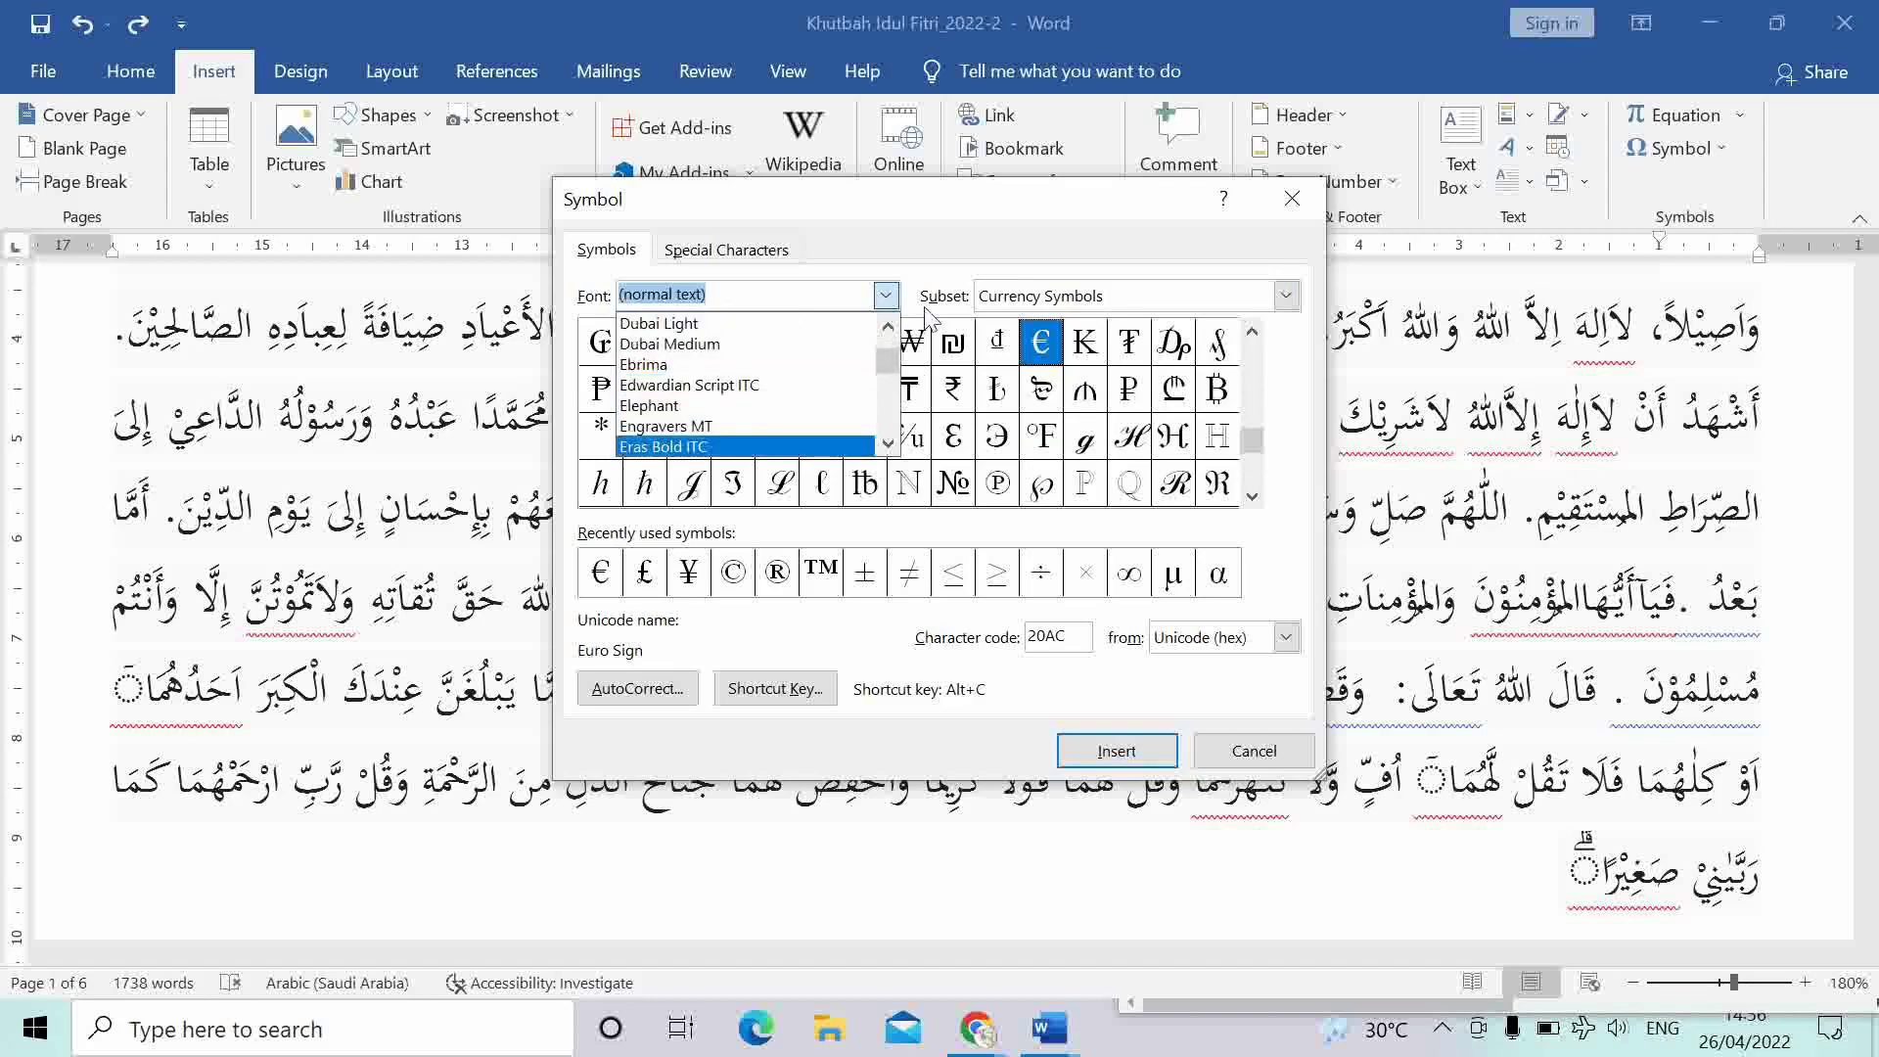
{"action": "left_click", "coordinate": [1254, 751]}
{"action": "left_click", "coordinate": [1254, 750]}
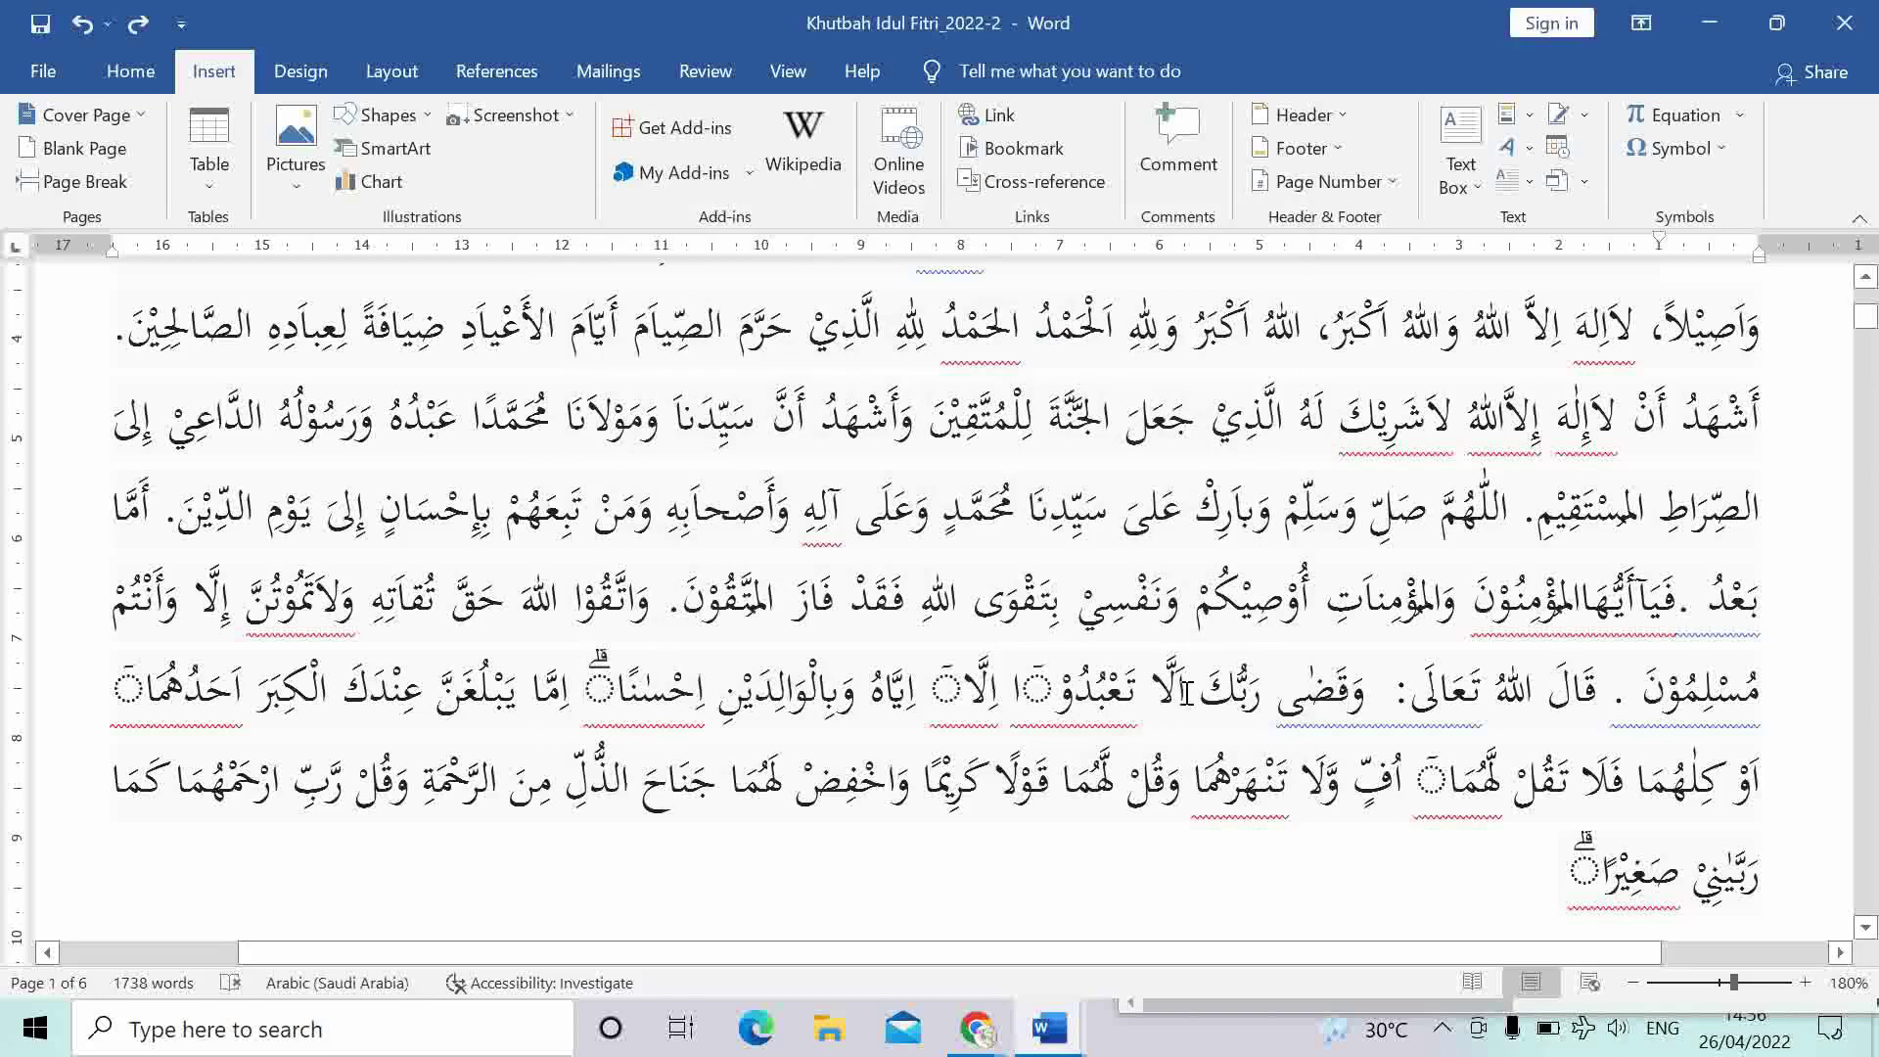
Select a dotted-circle glyph in the verse and check its font name on the Home tab.
{"action": "left_click", "coordinate": [1044, 690]}
{"action": "double_click", "coordinate": [1036, 690]}
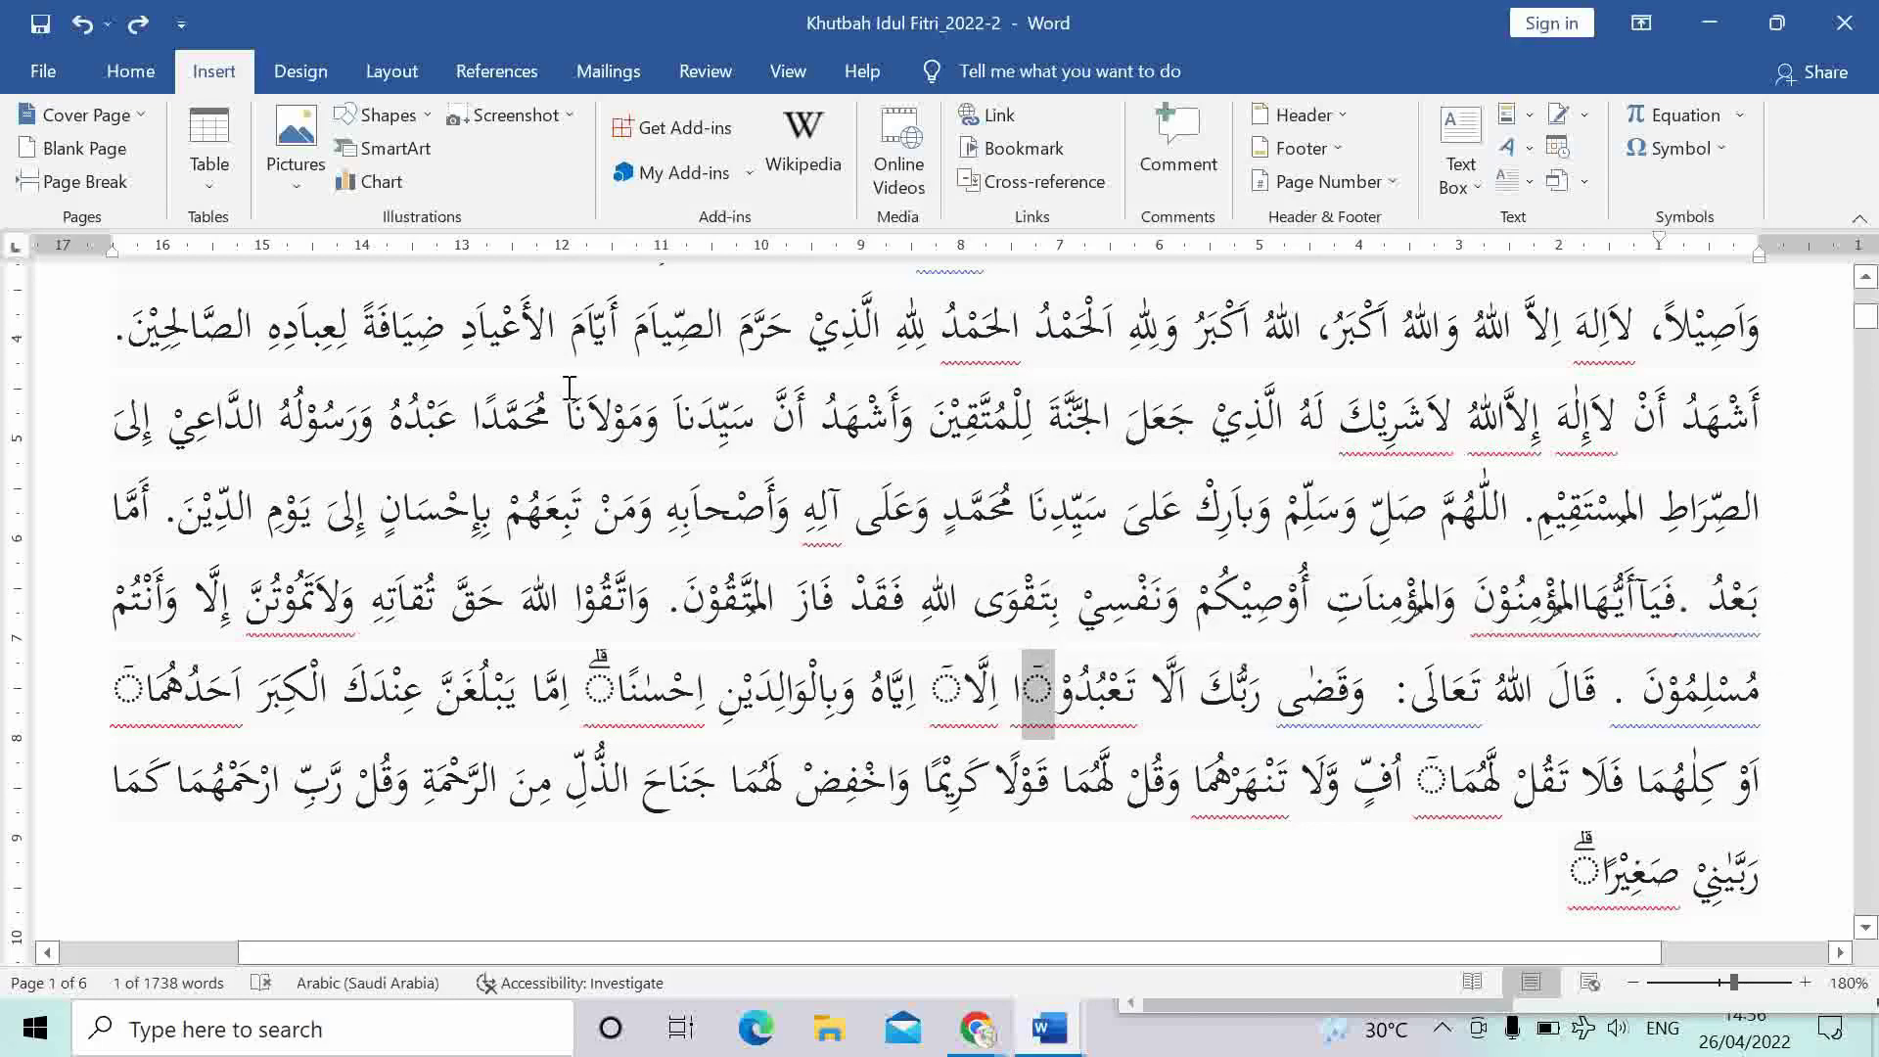
{"action": "left_click", "coordinate": [130, 74]}
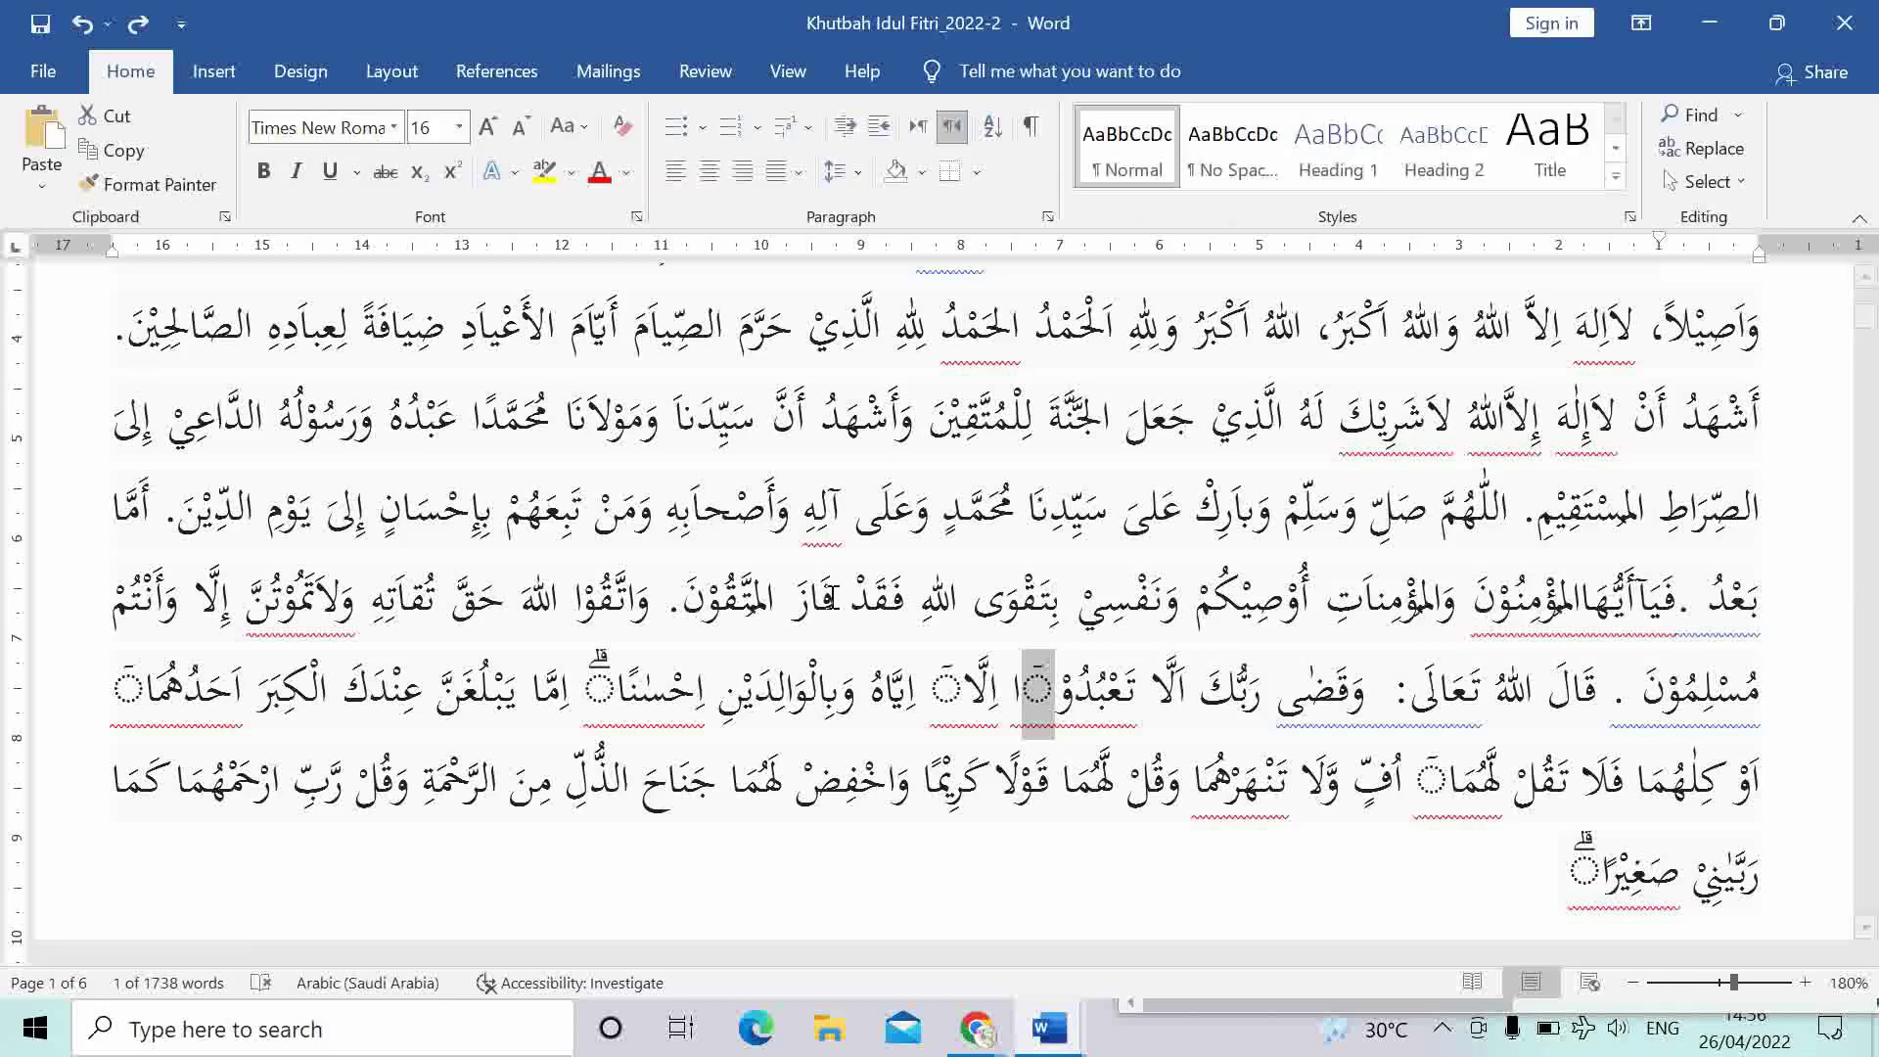
{"action": "left_click", "coordinate": [1106, 693]}
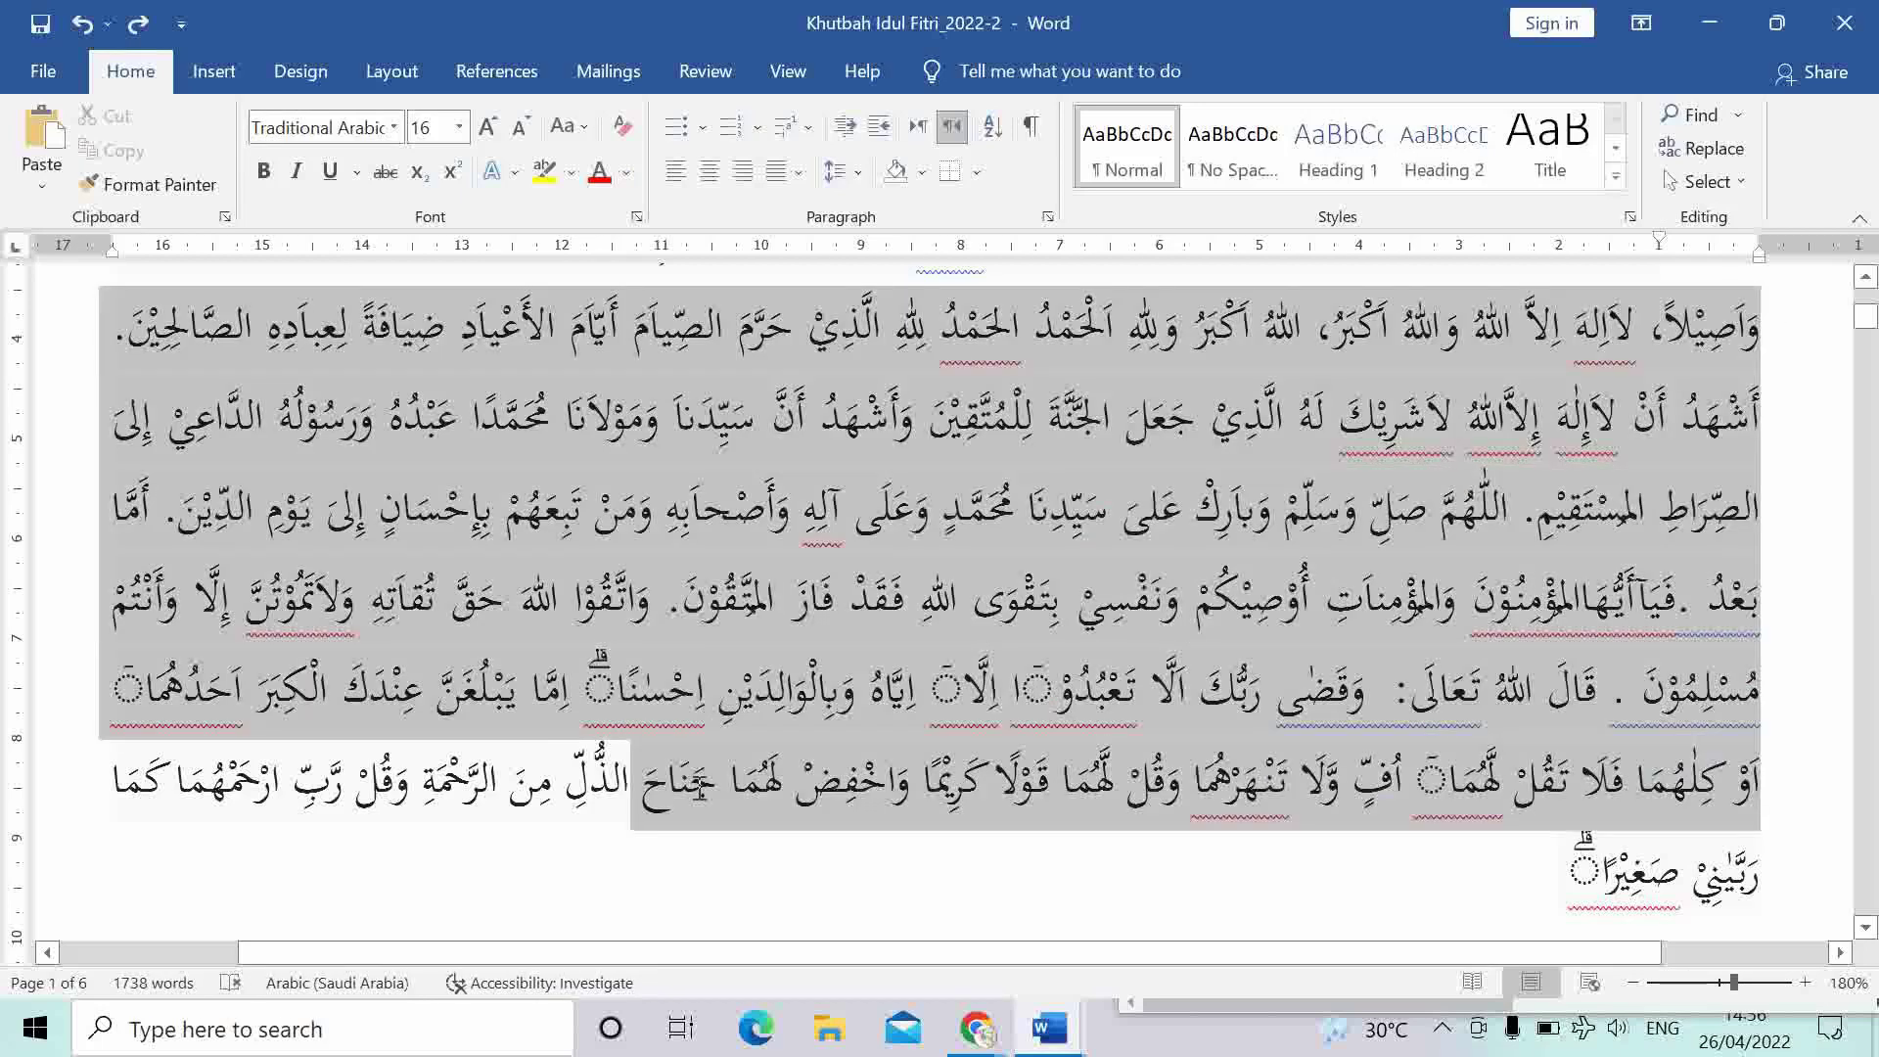
Select the Arabic text, then the small circle after تعبدوا, to compare their fonts.
{"action": "left_click_drag", "start_coordinate": [1772, 333], "coordinate": [630, 783]}
{"action": "left_click", "coordinate": [1493, 870]}
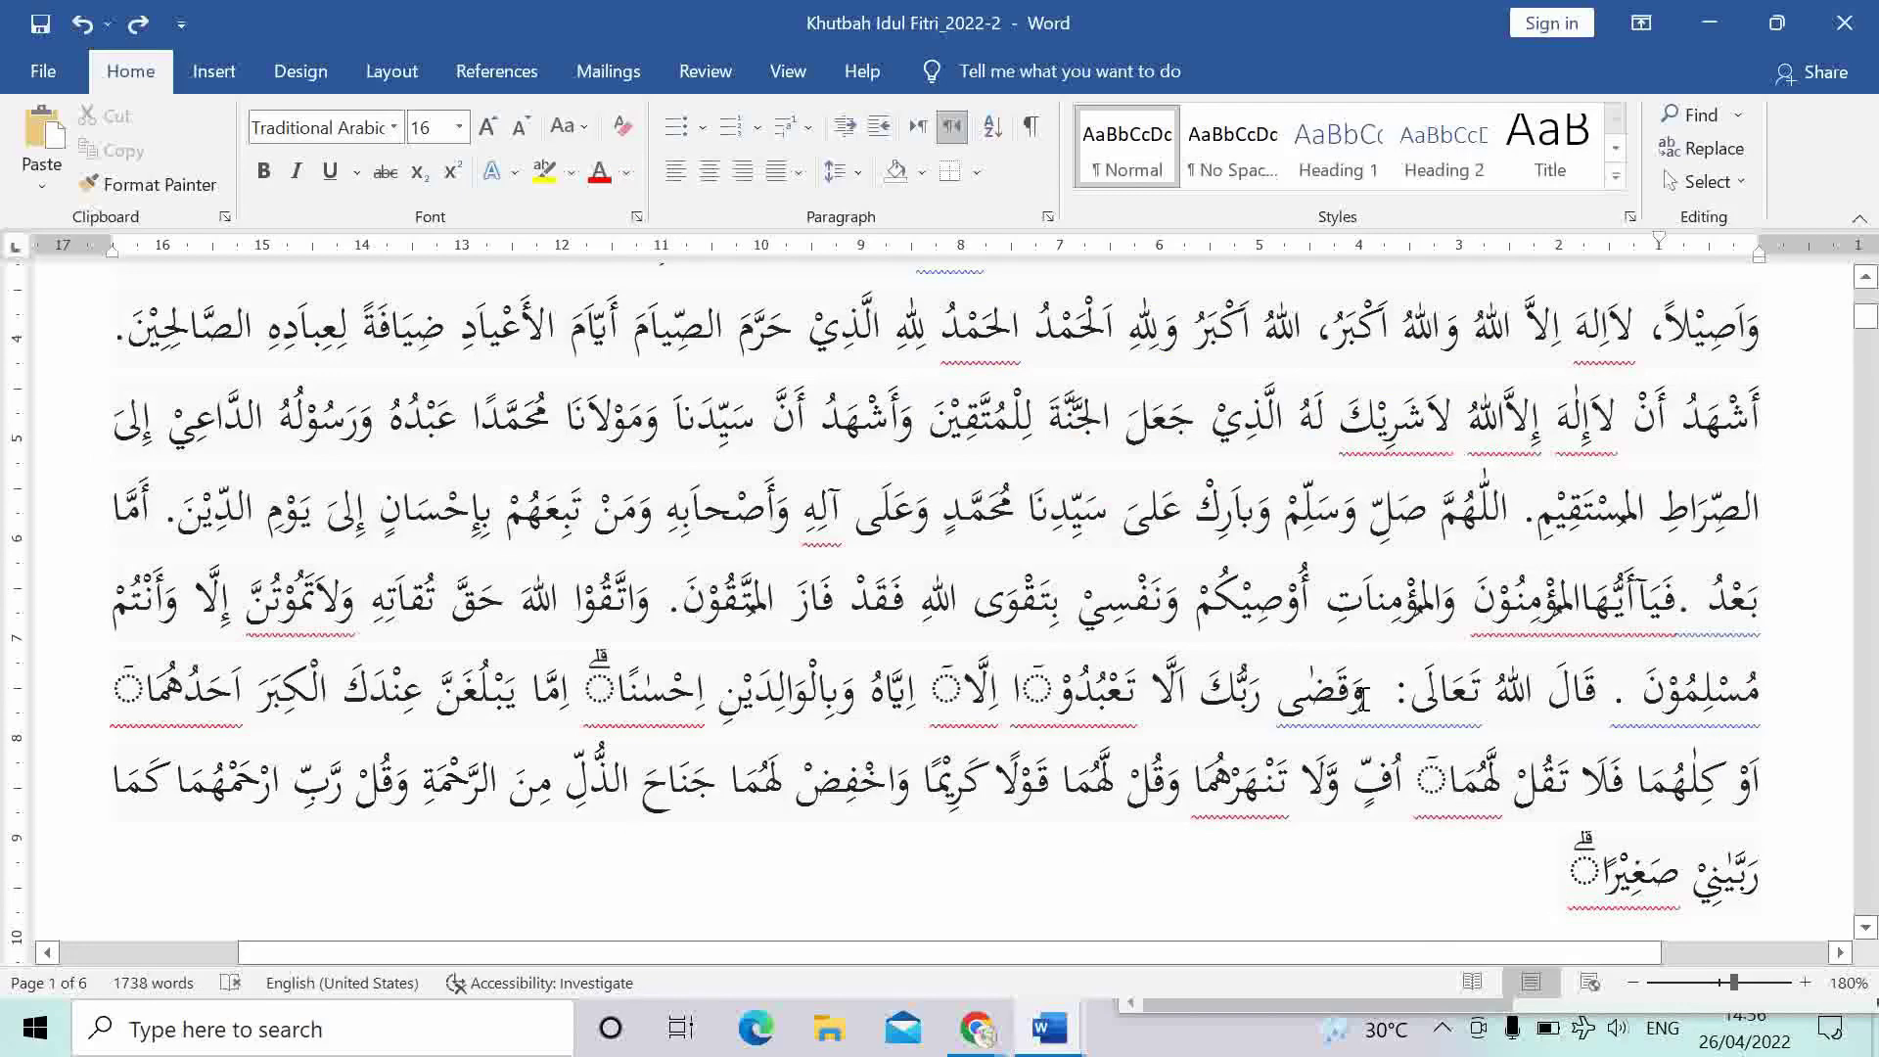
{"action": "left_click", "coordinate": [1021, 688]}
{"action": "left_click_drag", "start_coordinate": [1021, 688], "coordinate": [1052, 685]}
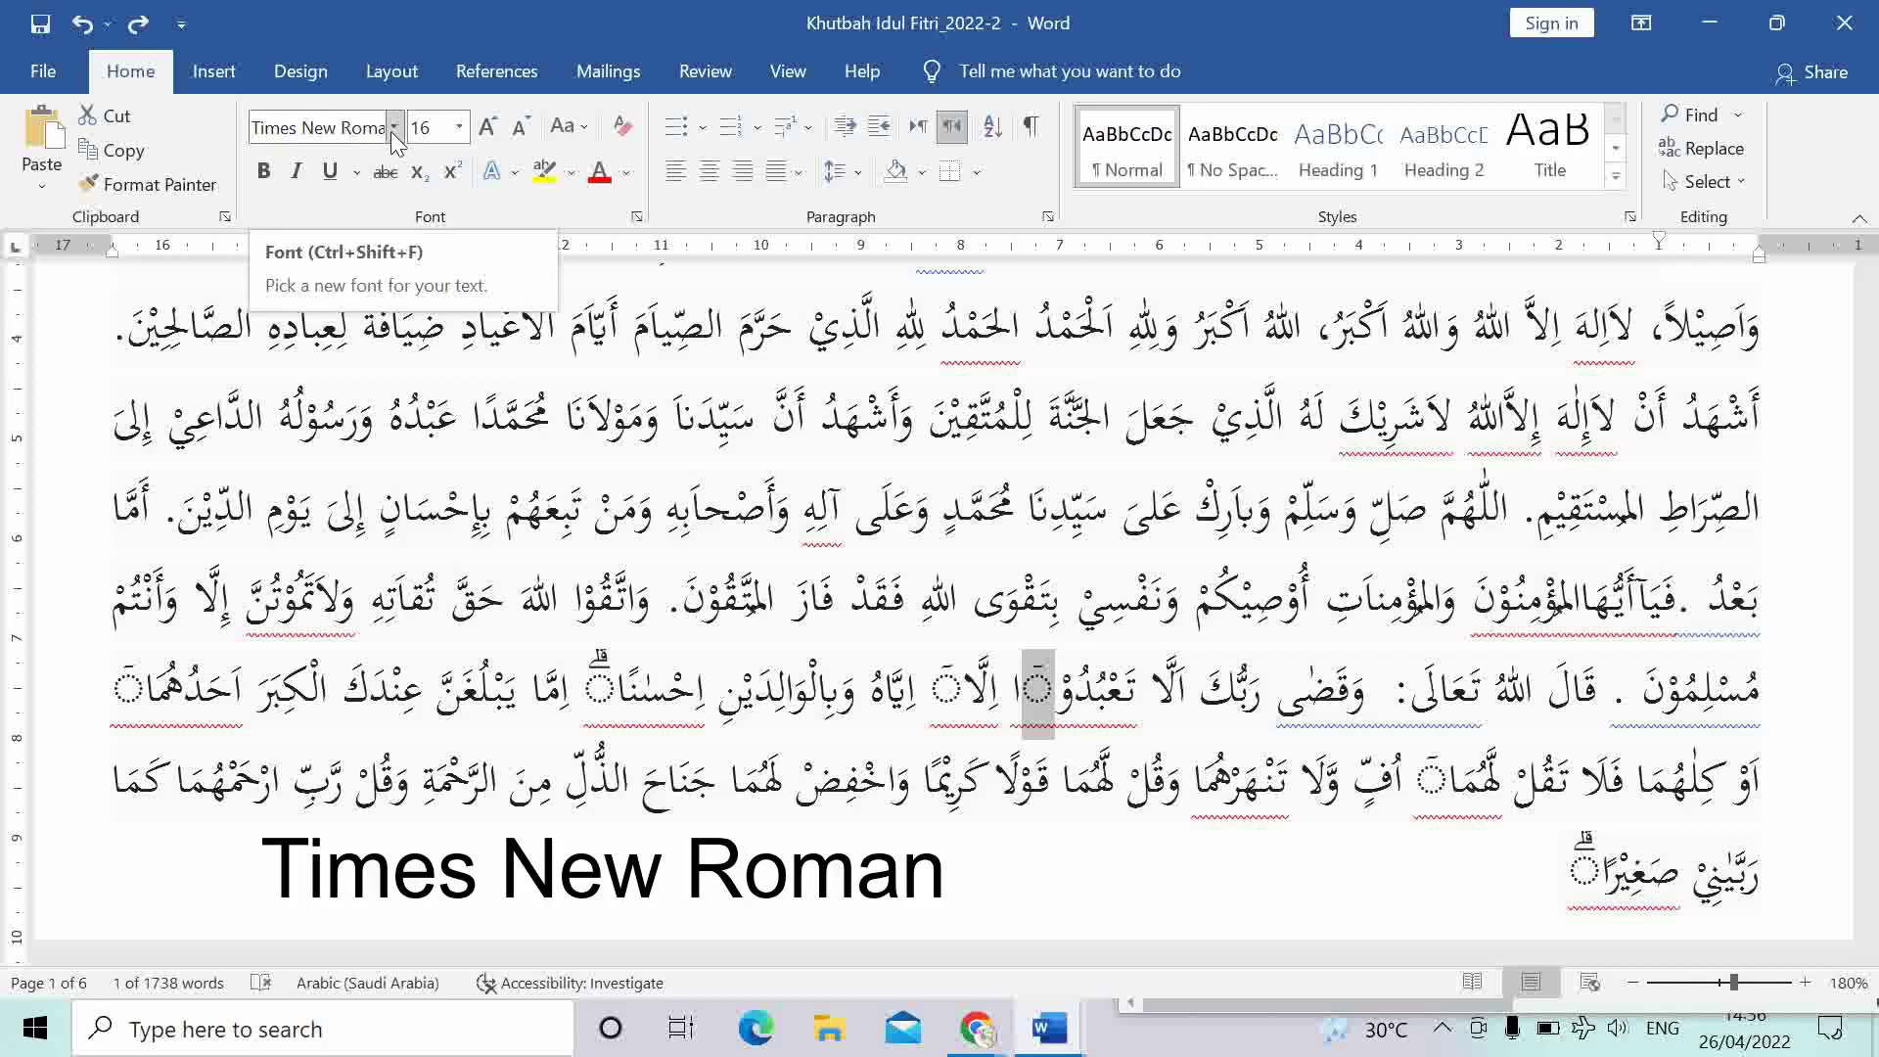
{"action": "left_click", "coordinate": [1115, 709]}
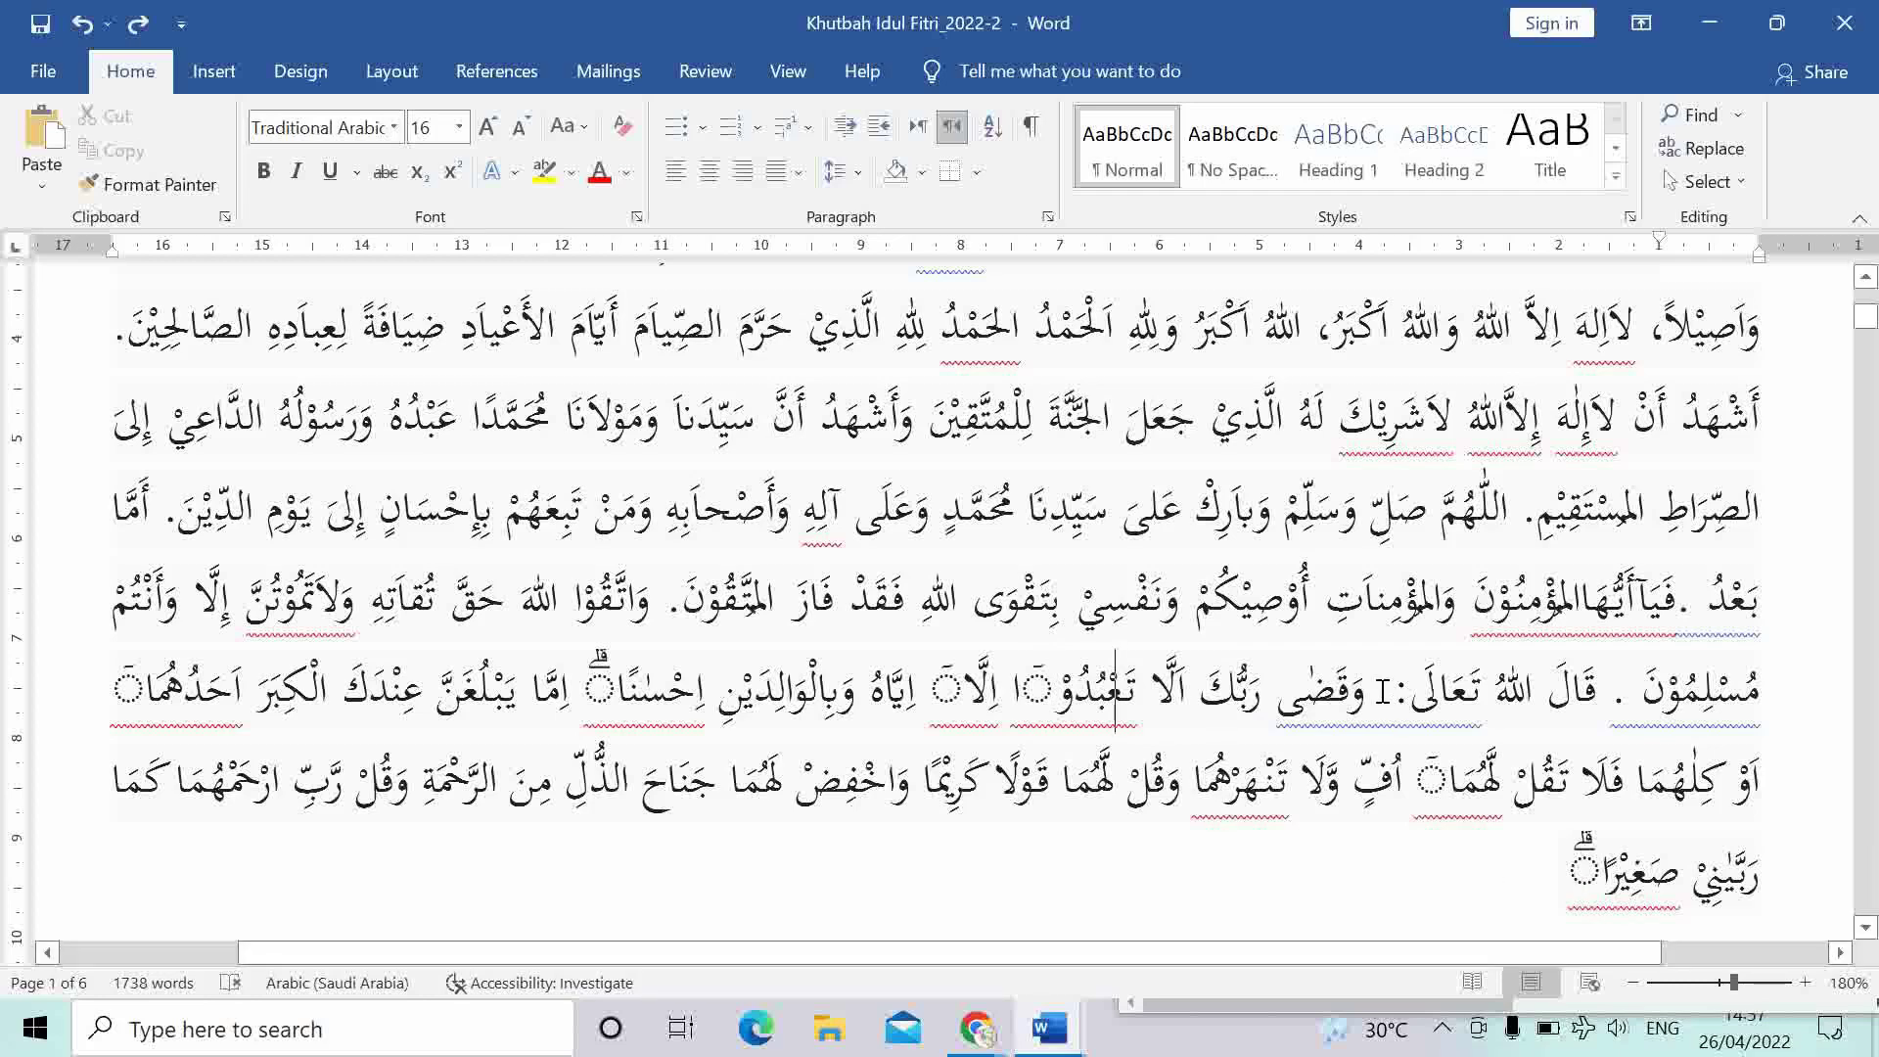
Set the verse from وقضى to صغيرا in Times New Roman at 12 pt.
{"action": "left_click_drag", "start_coordinate": [1385, 691], "coordinate": [1510, 884]}
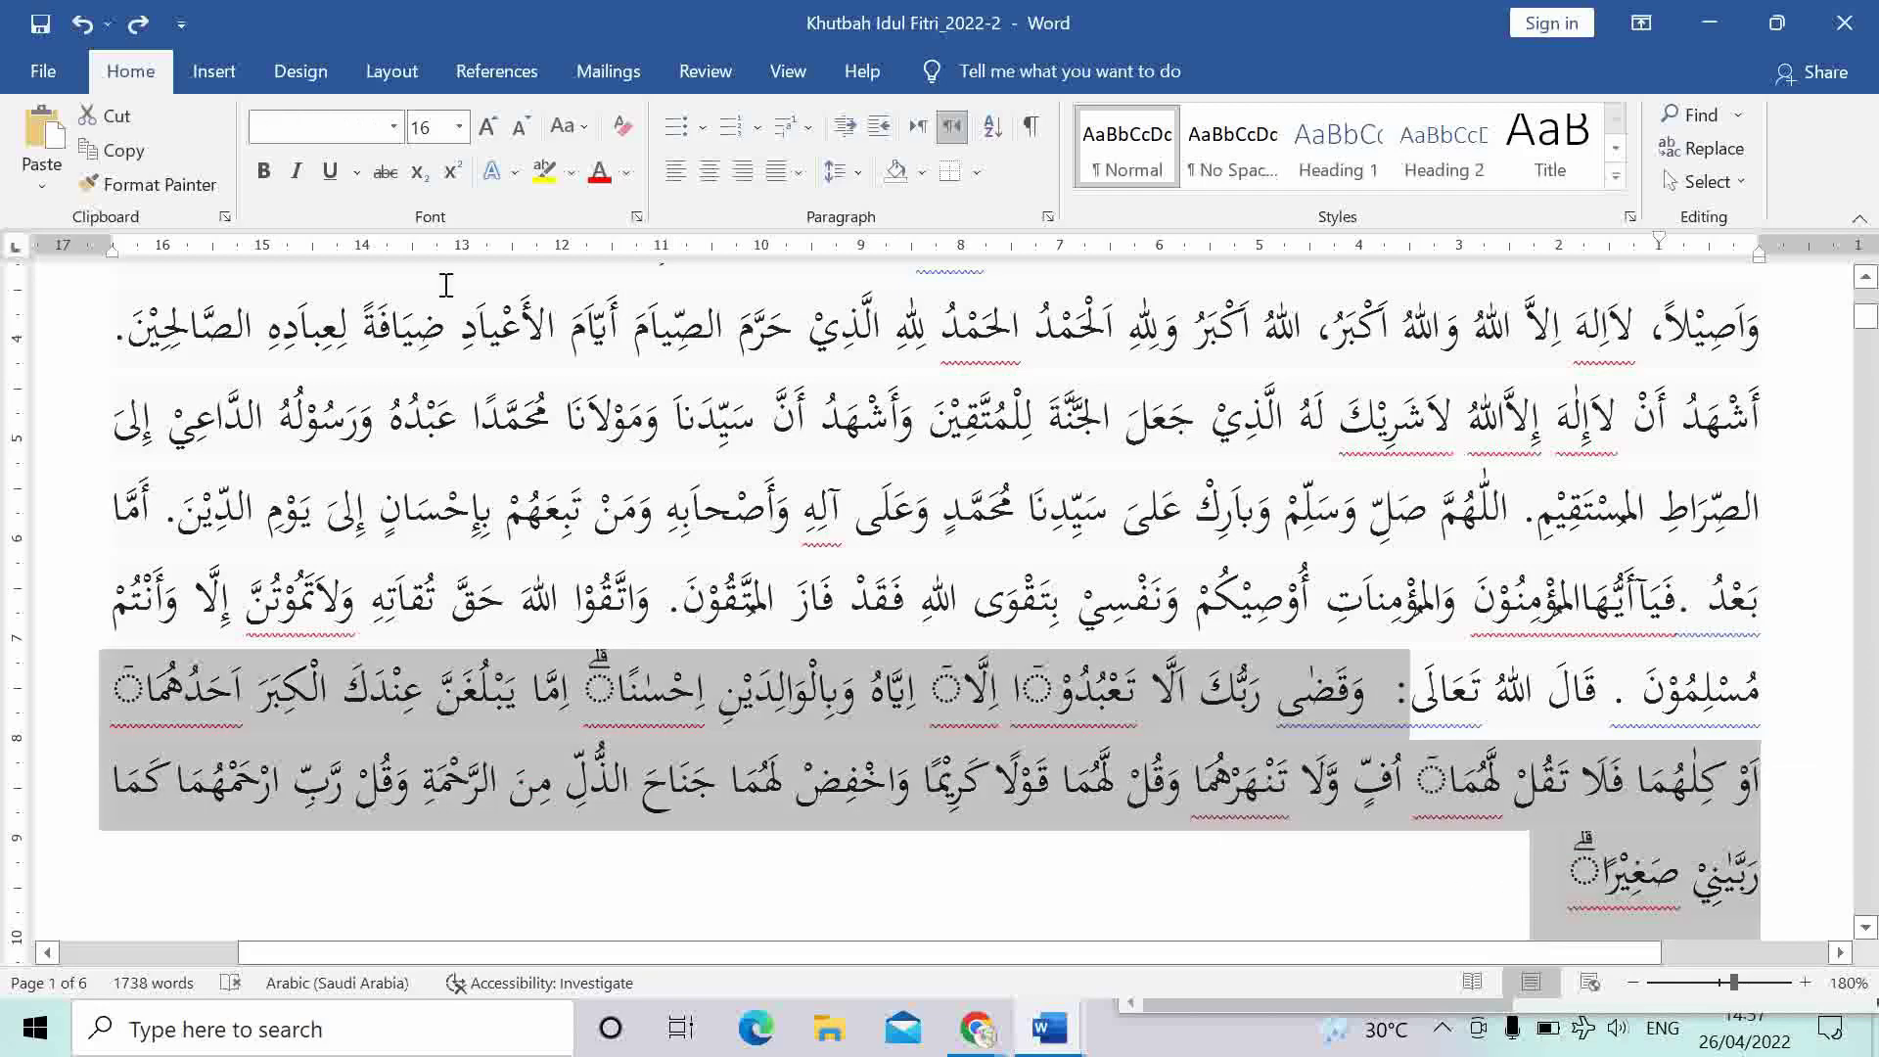
{"action": "left_click", "coordinate": [394, 126]}
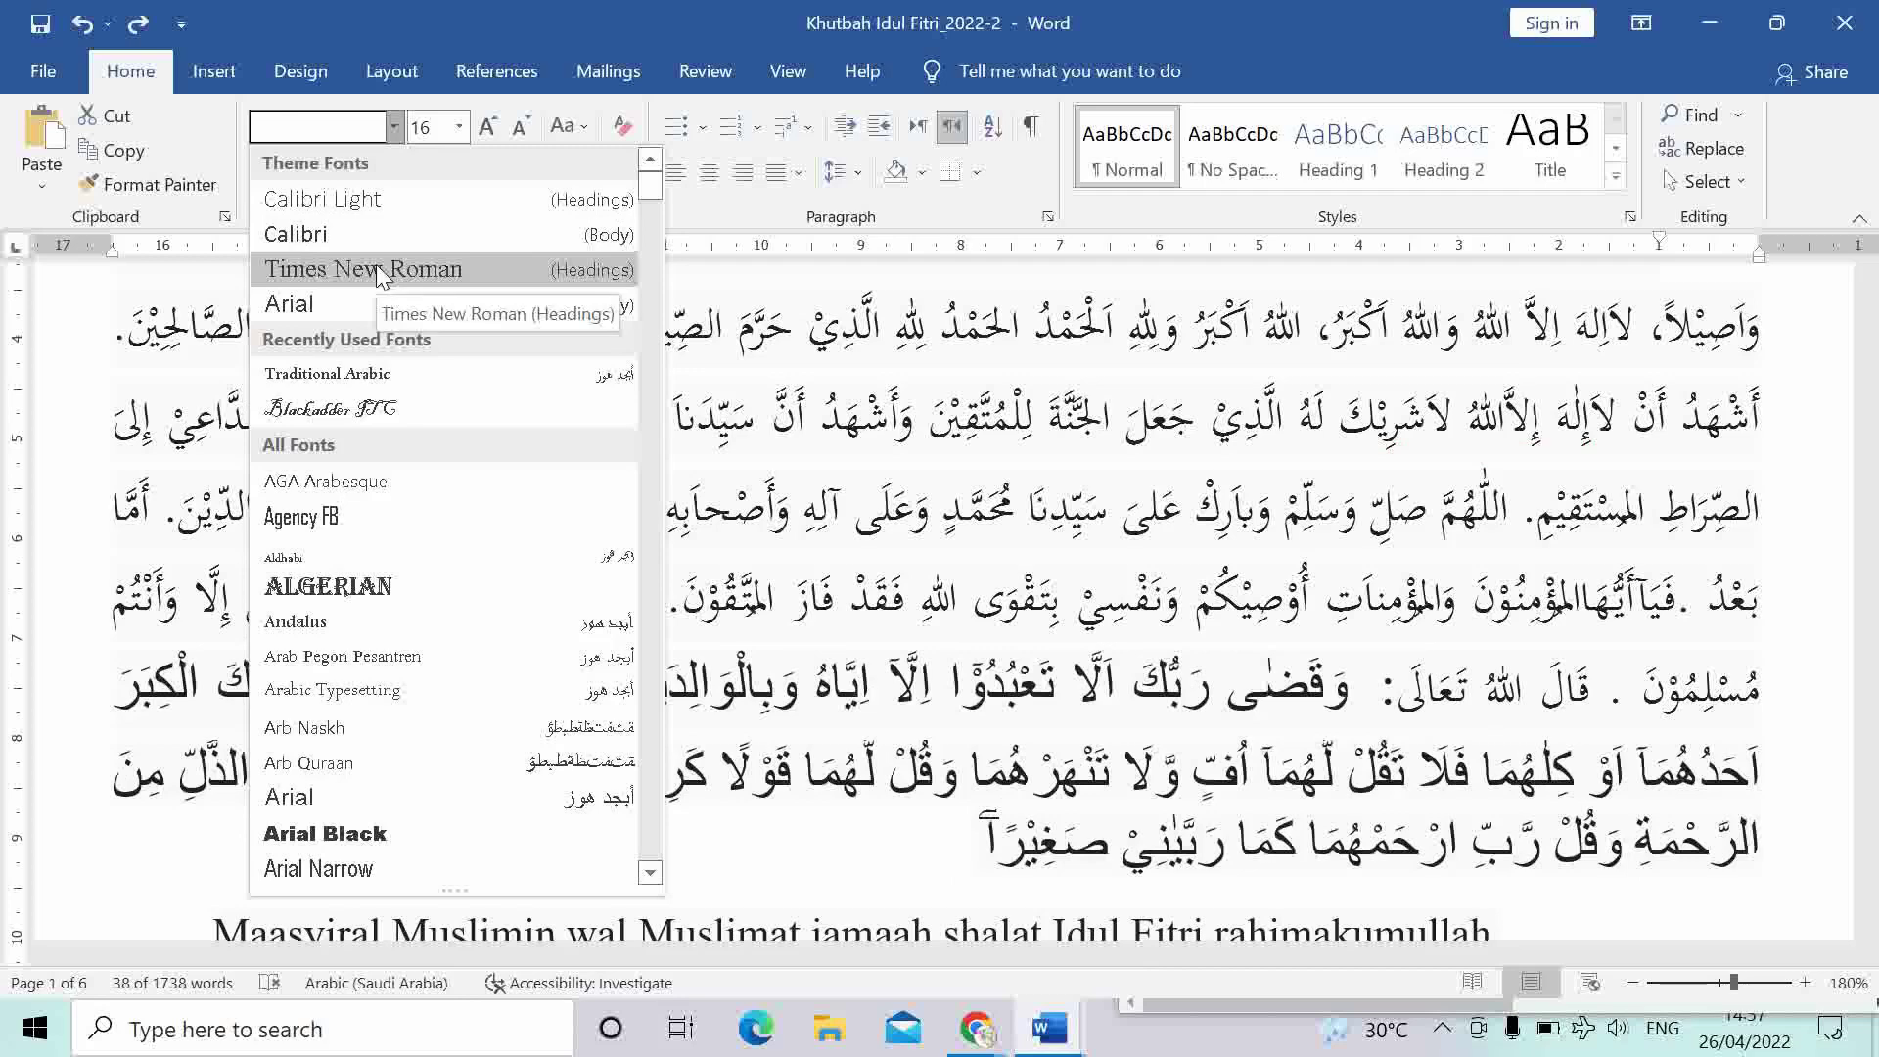
{"action": "left_click", "coordinate": [376, 269]}
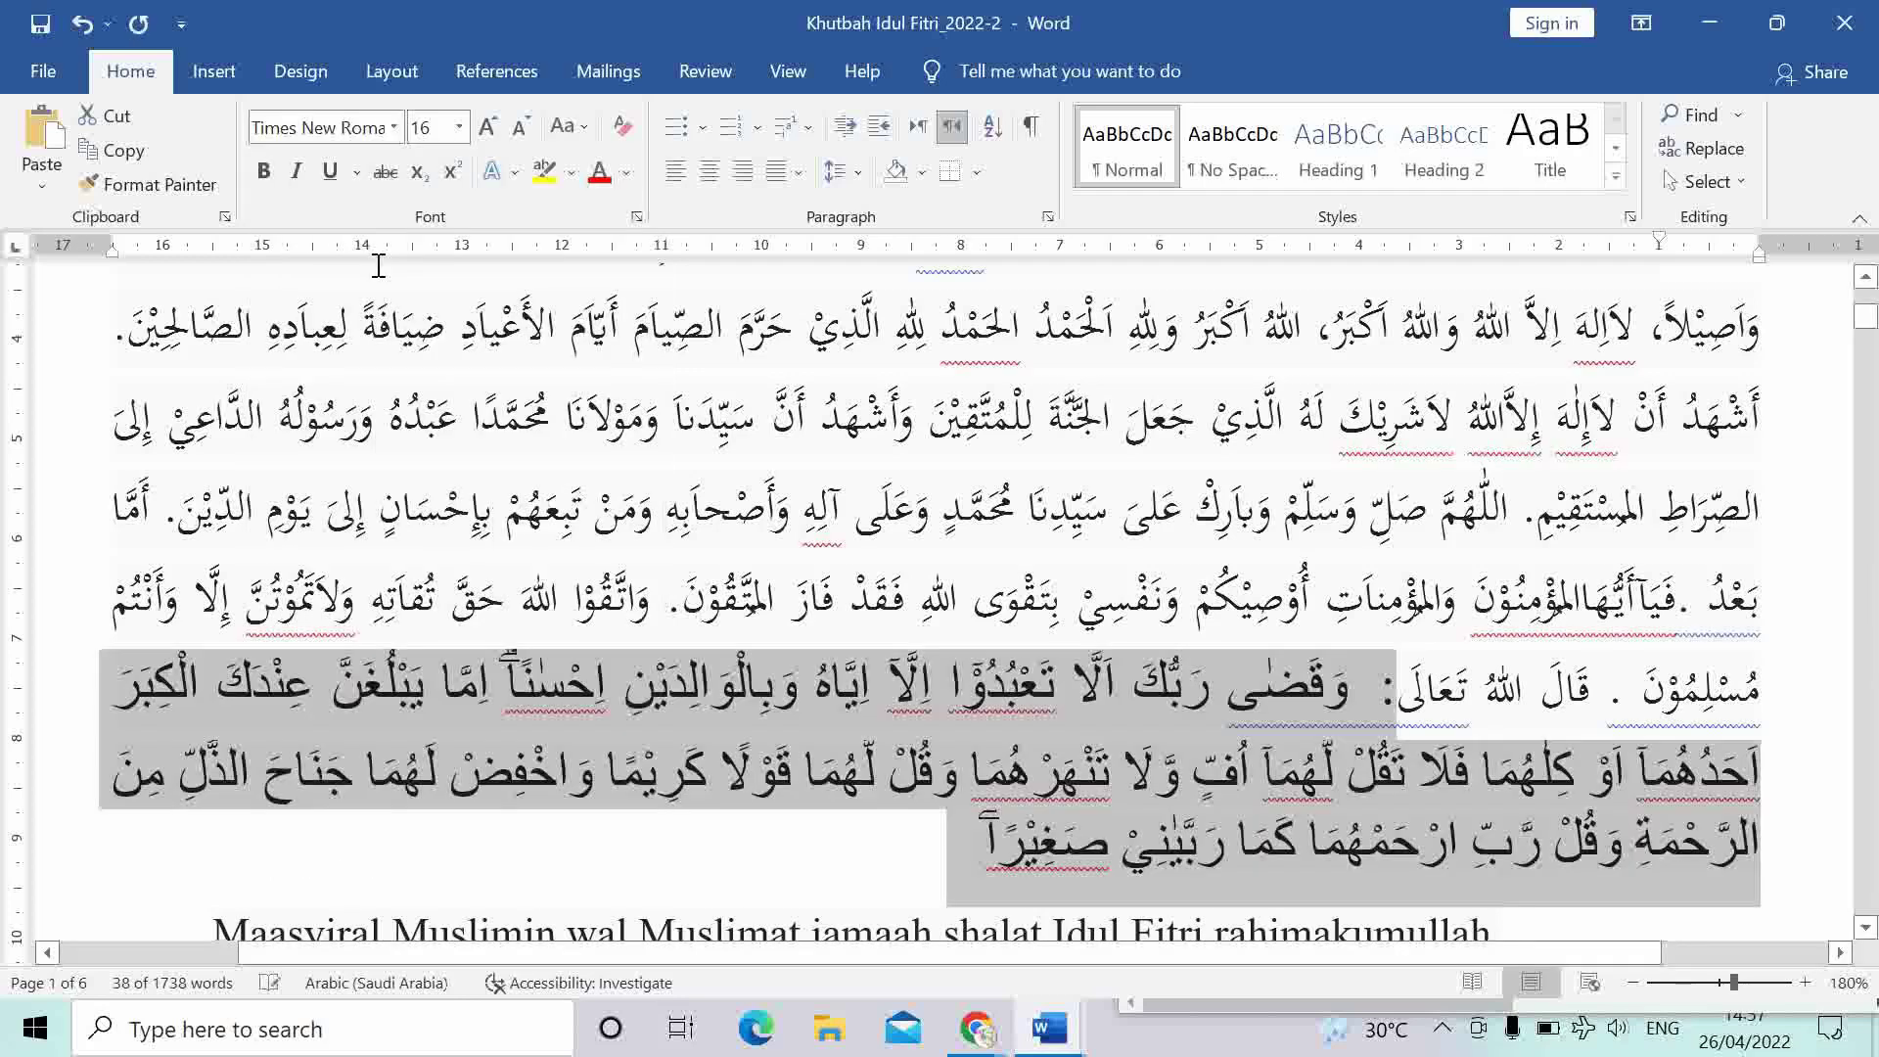
{"action": "left_click", "coordinate": [460, 128]}
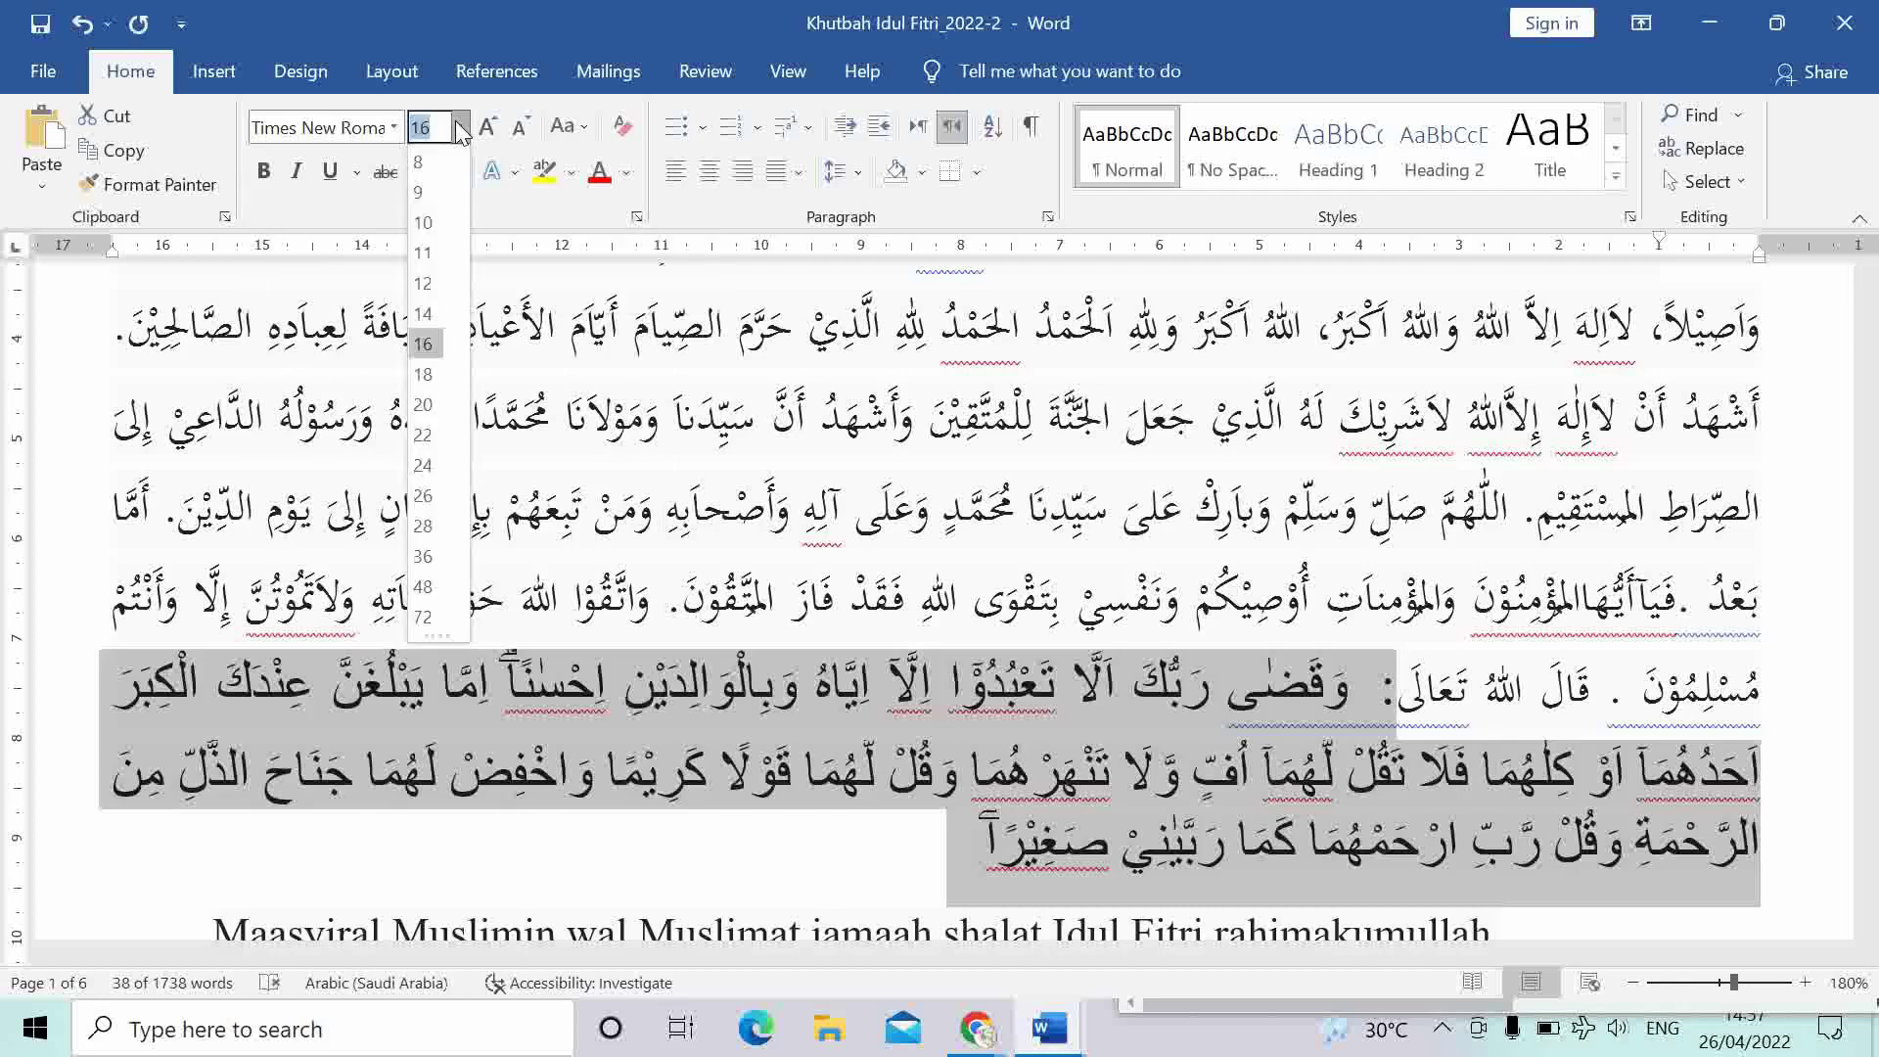
{"action": "left_click", "coordinate": [428, 315]}
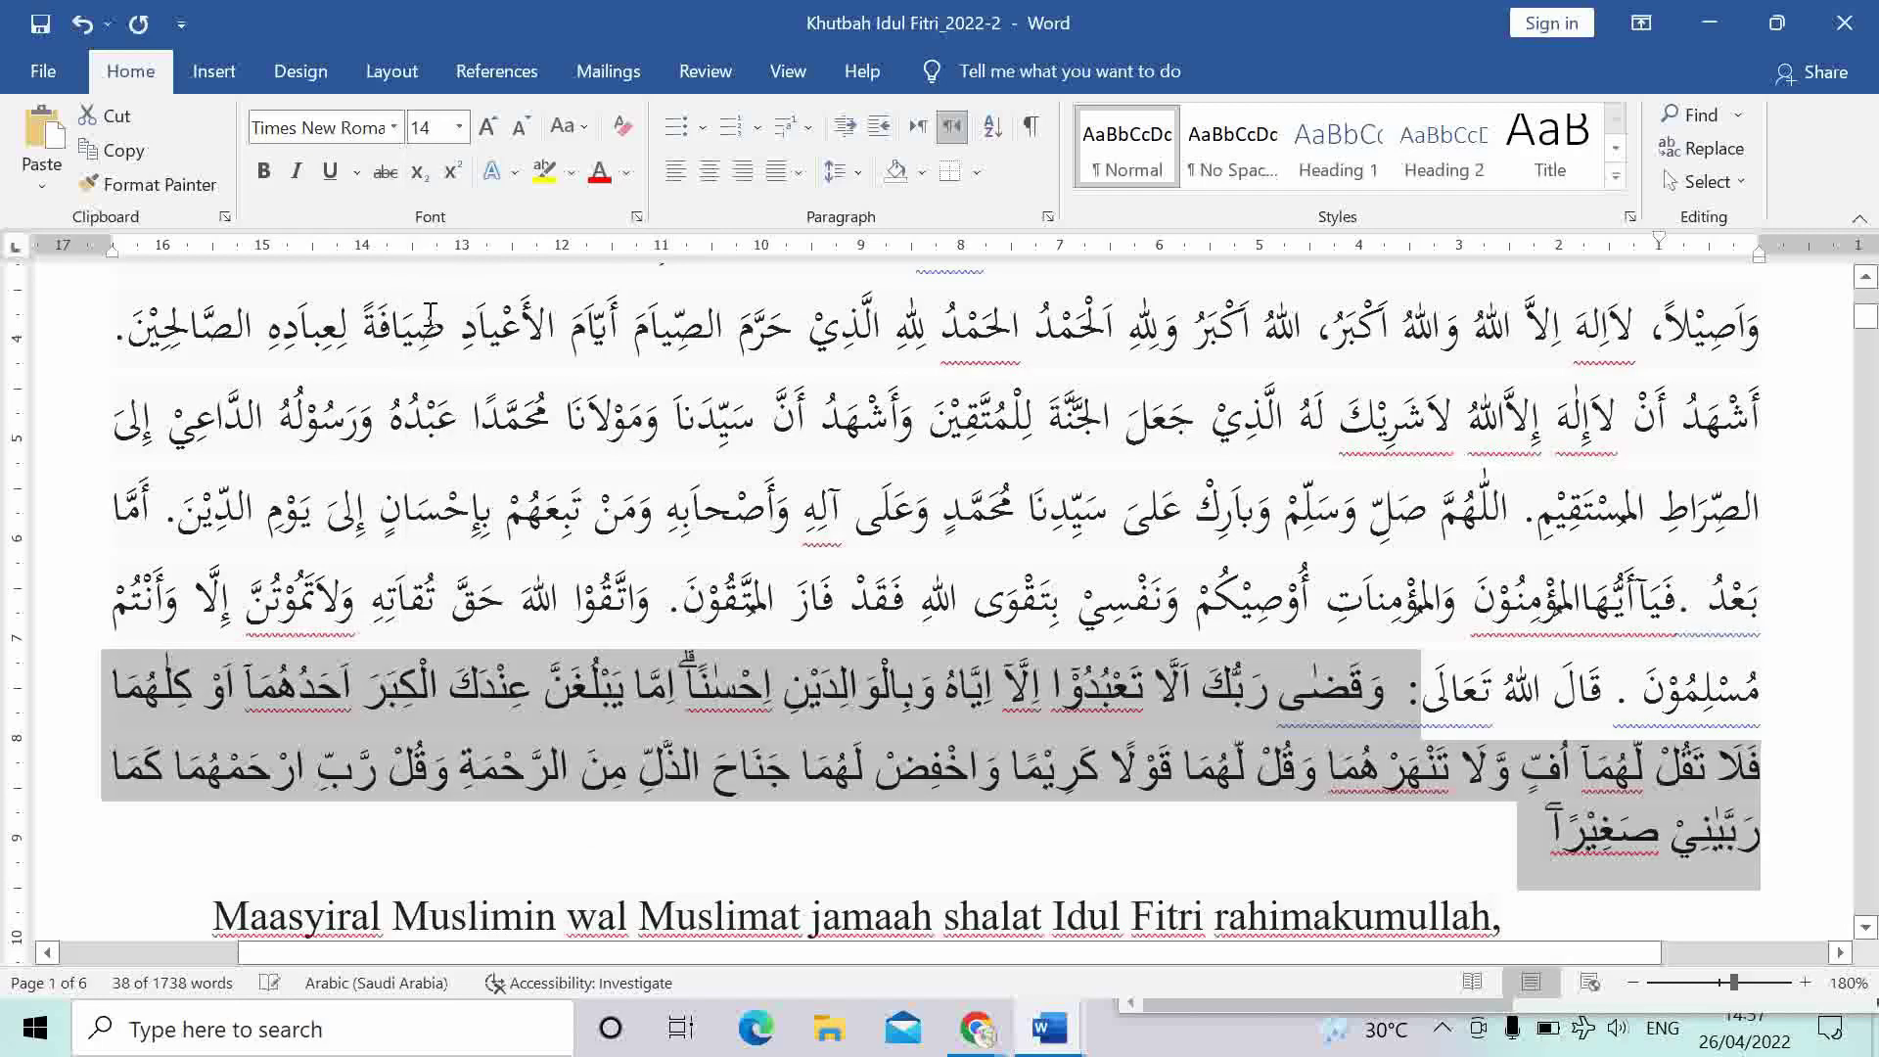
{"action": "left_click", "coordinate": [459, 127]}
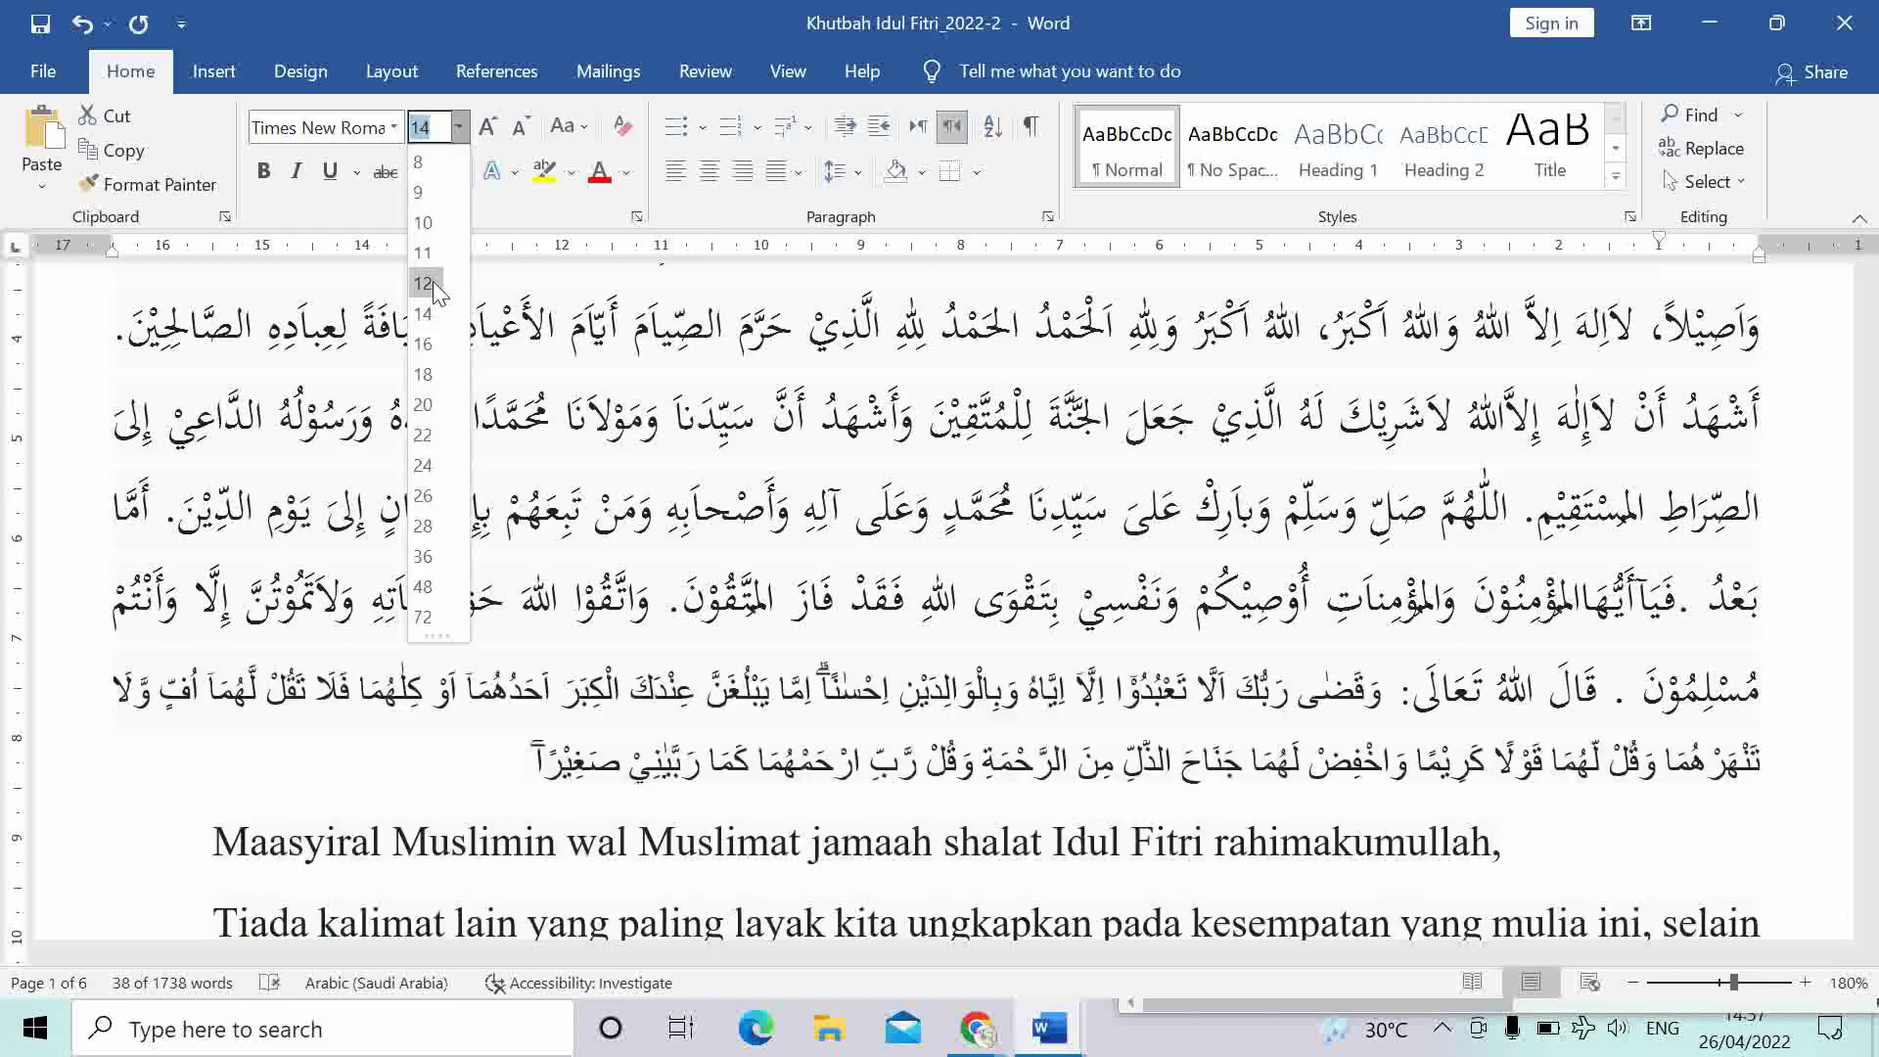
{"action": "left_click", "coordinate": [430, 283]}
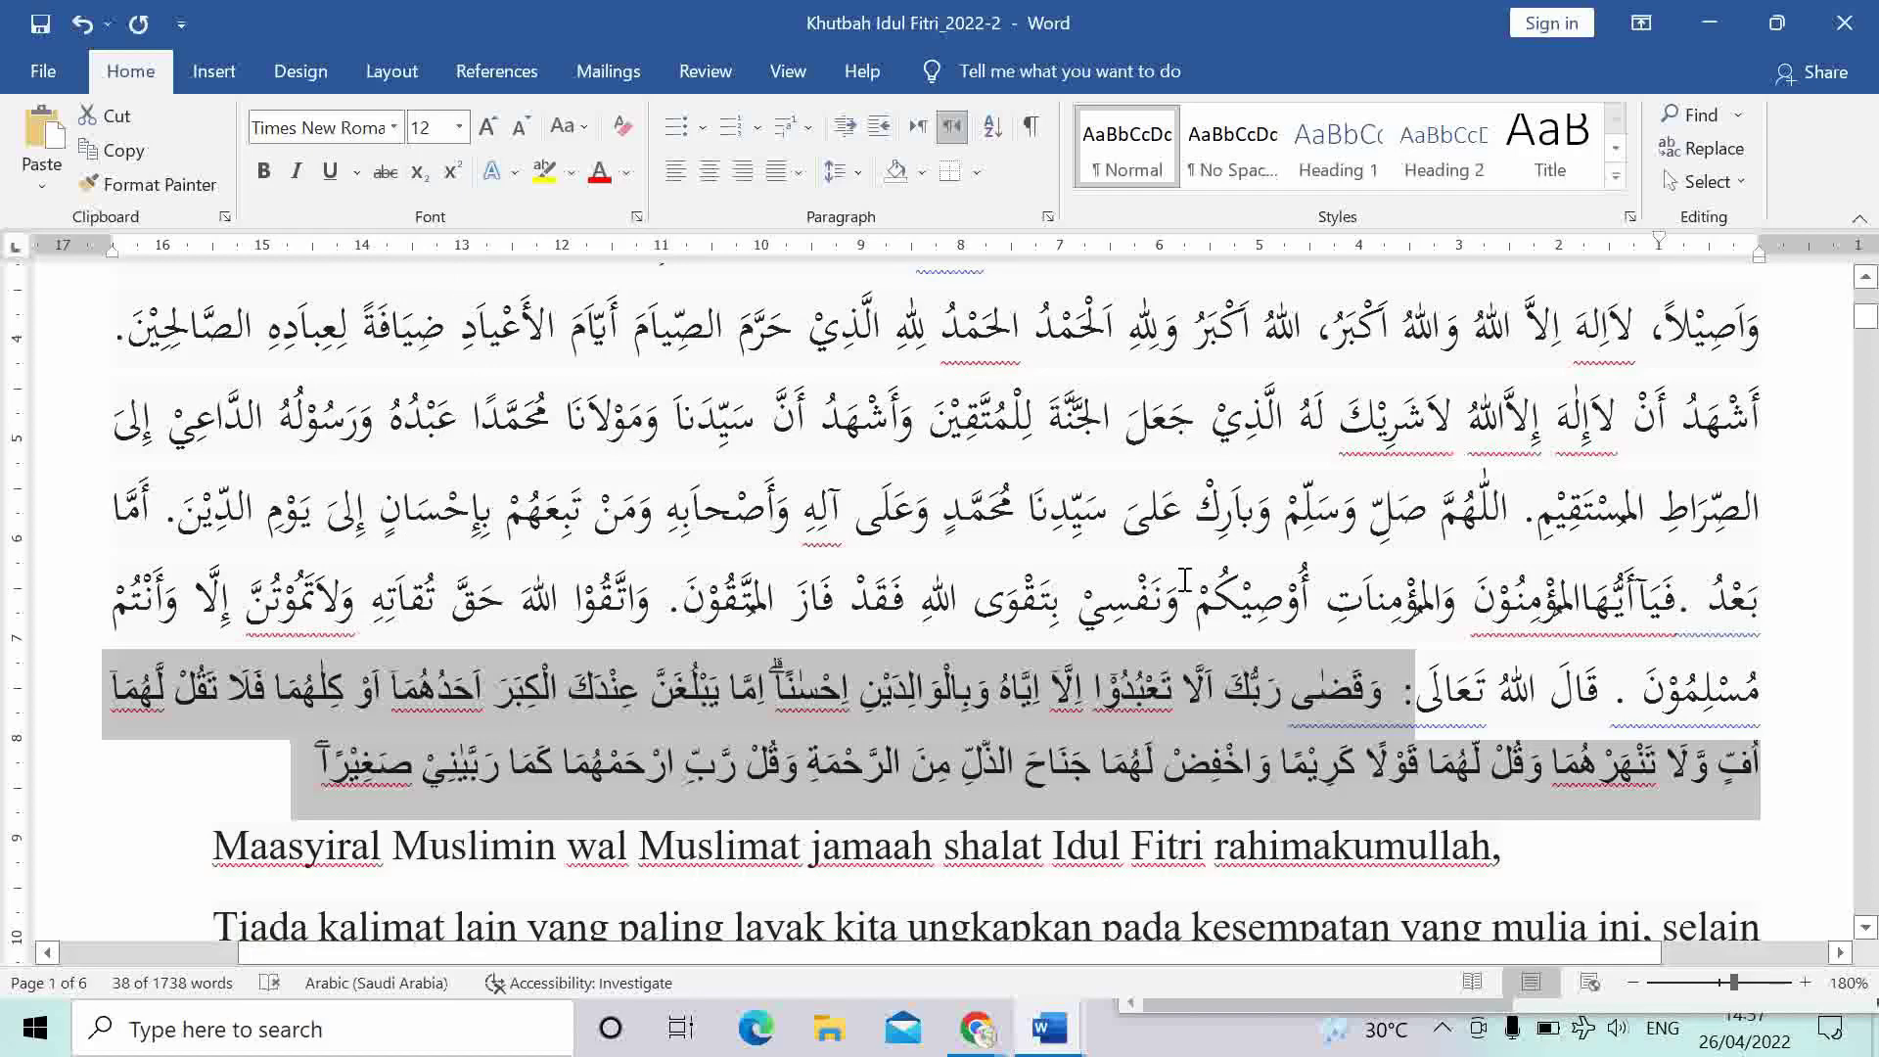
{"action": "left_click", "coordinate": [1375, 519]}
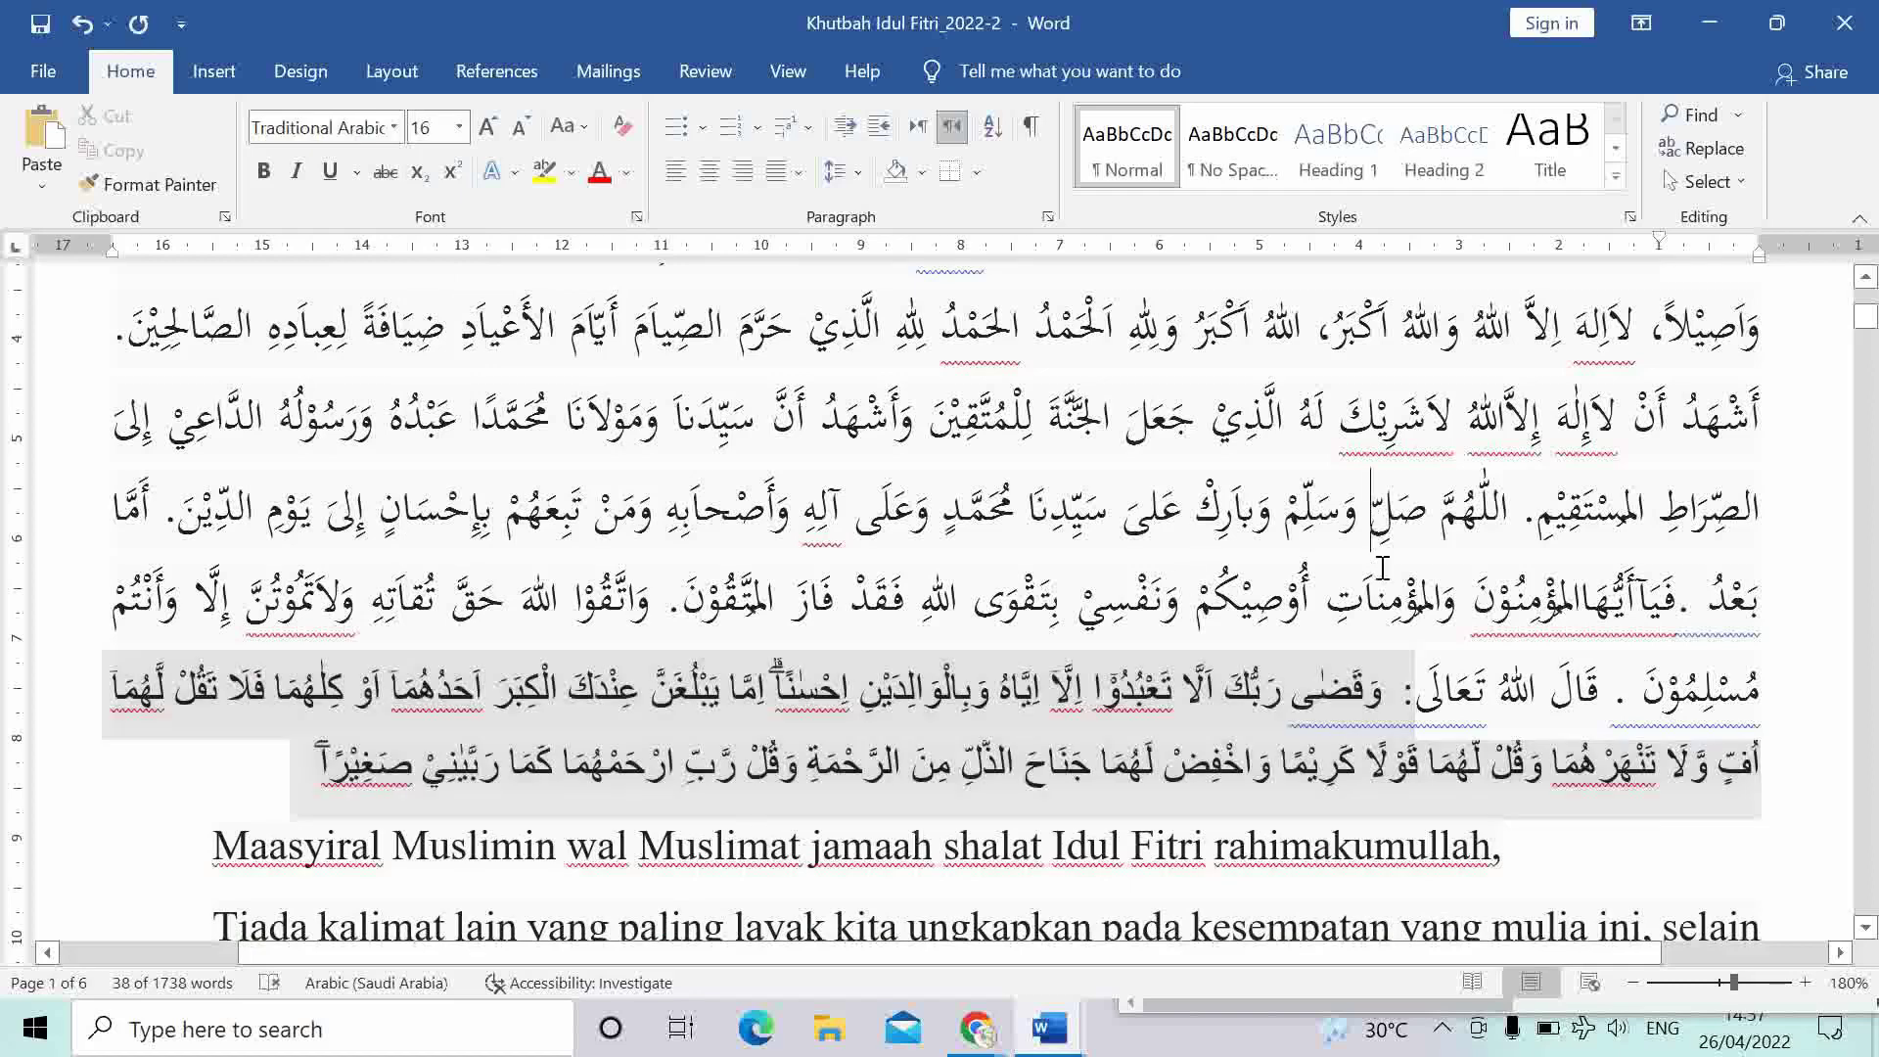
{"action": "scroll", "coordinate": [1371, 587], "scroll_direction": "down", "scroll_amount": 1}
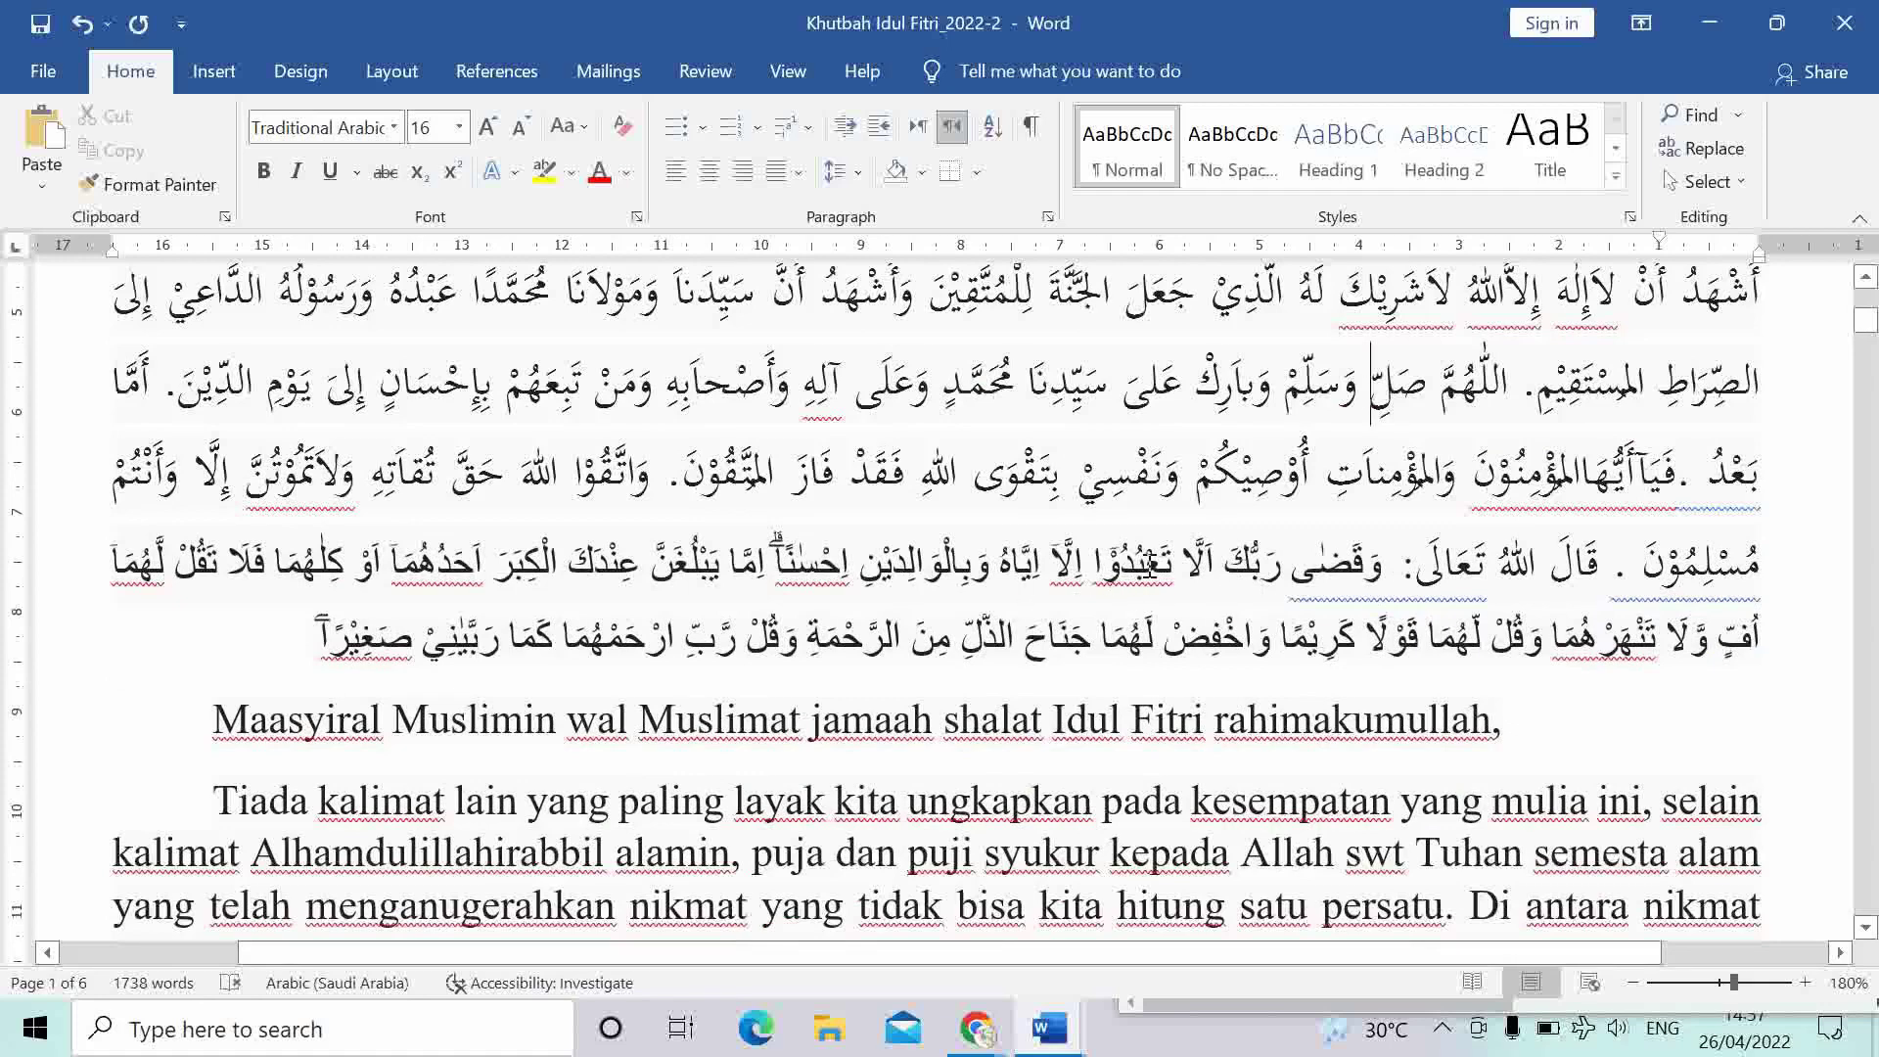
{"action": "left_click", "coordinate": [1114, 566]}
{"action": "left_click_drag", "start_coordinate": [1114, 566], "coordinate": [1126, 574]}
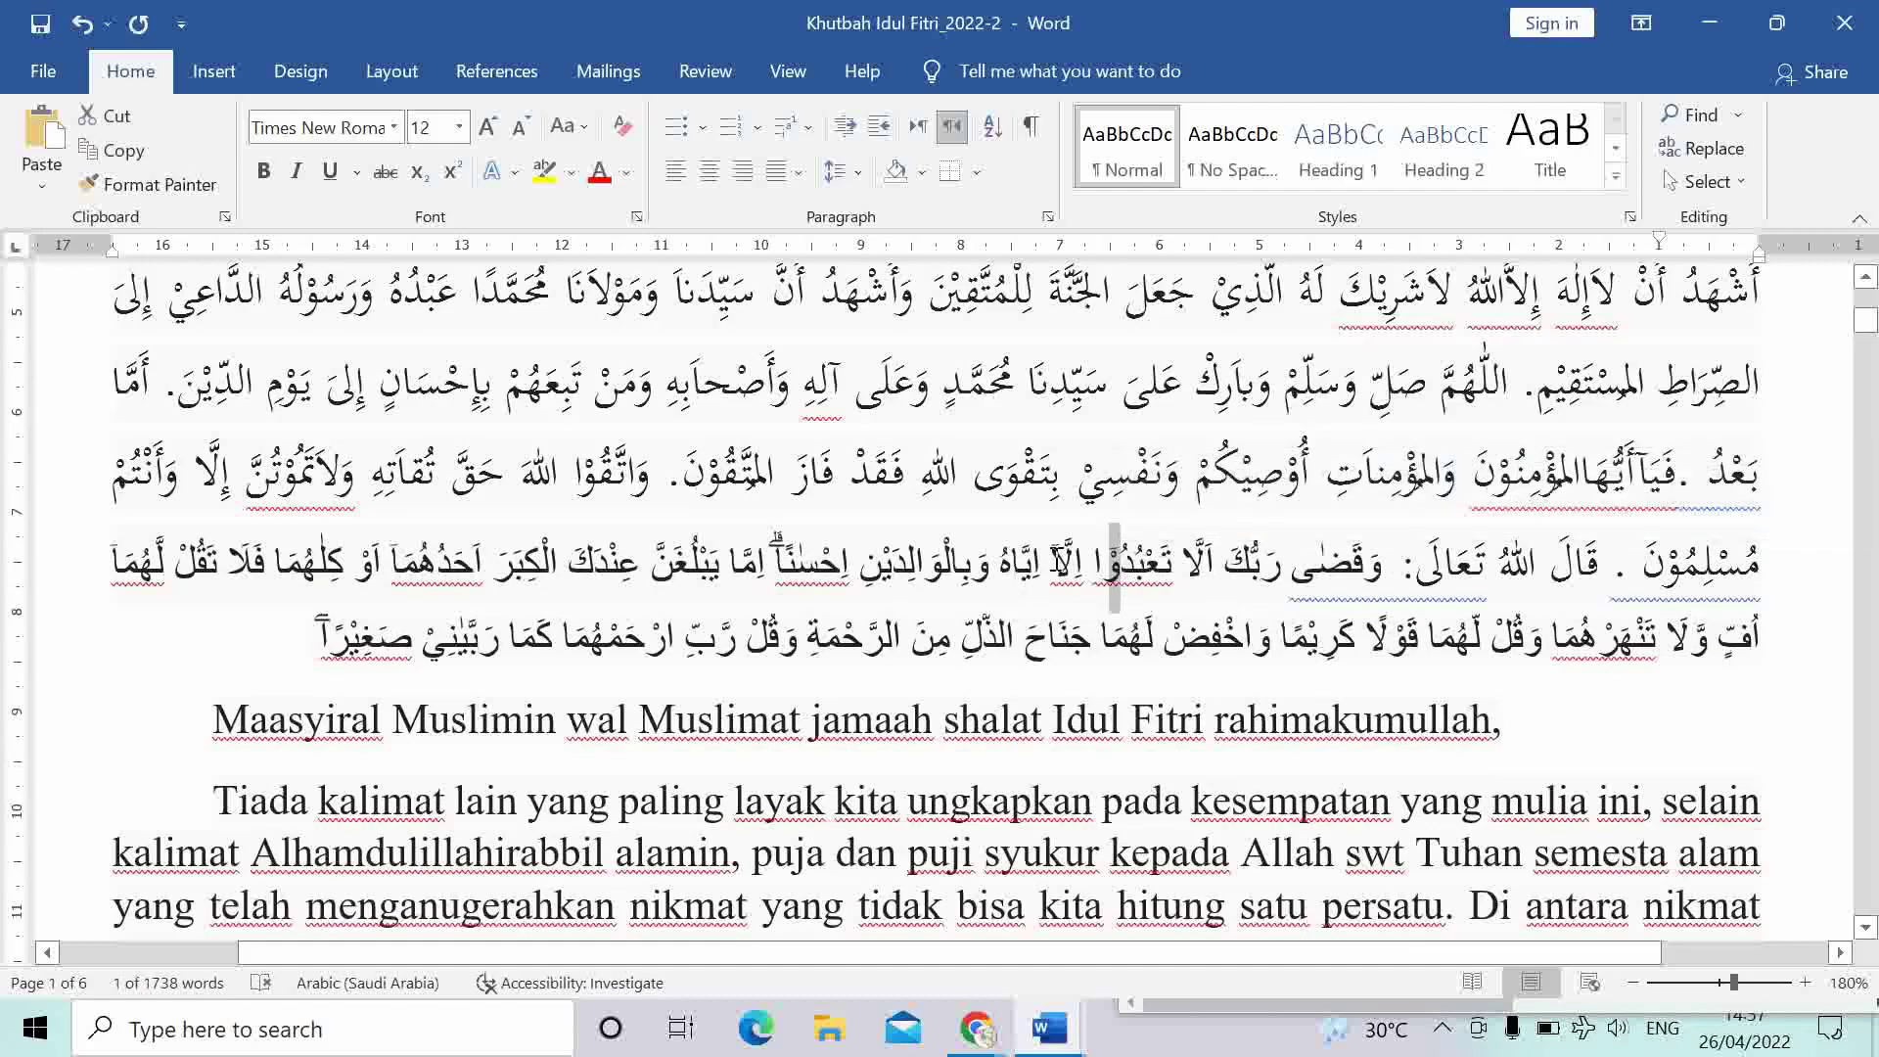
{"action": "left_click", "coordinate": [1055, 566]}
{"action": "left_click_drag", "start_coordinate": [1055, 566], "coordinate": [1046, 568]}
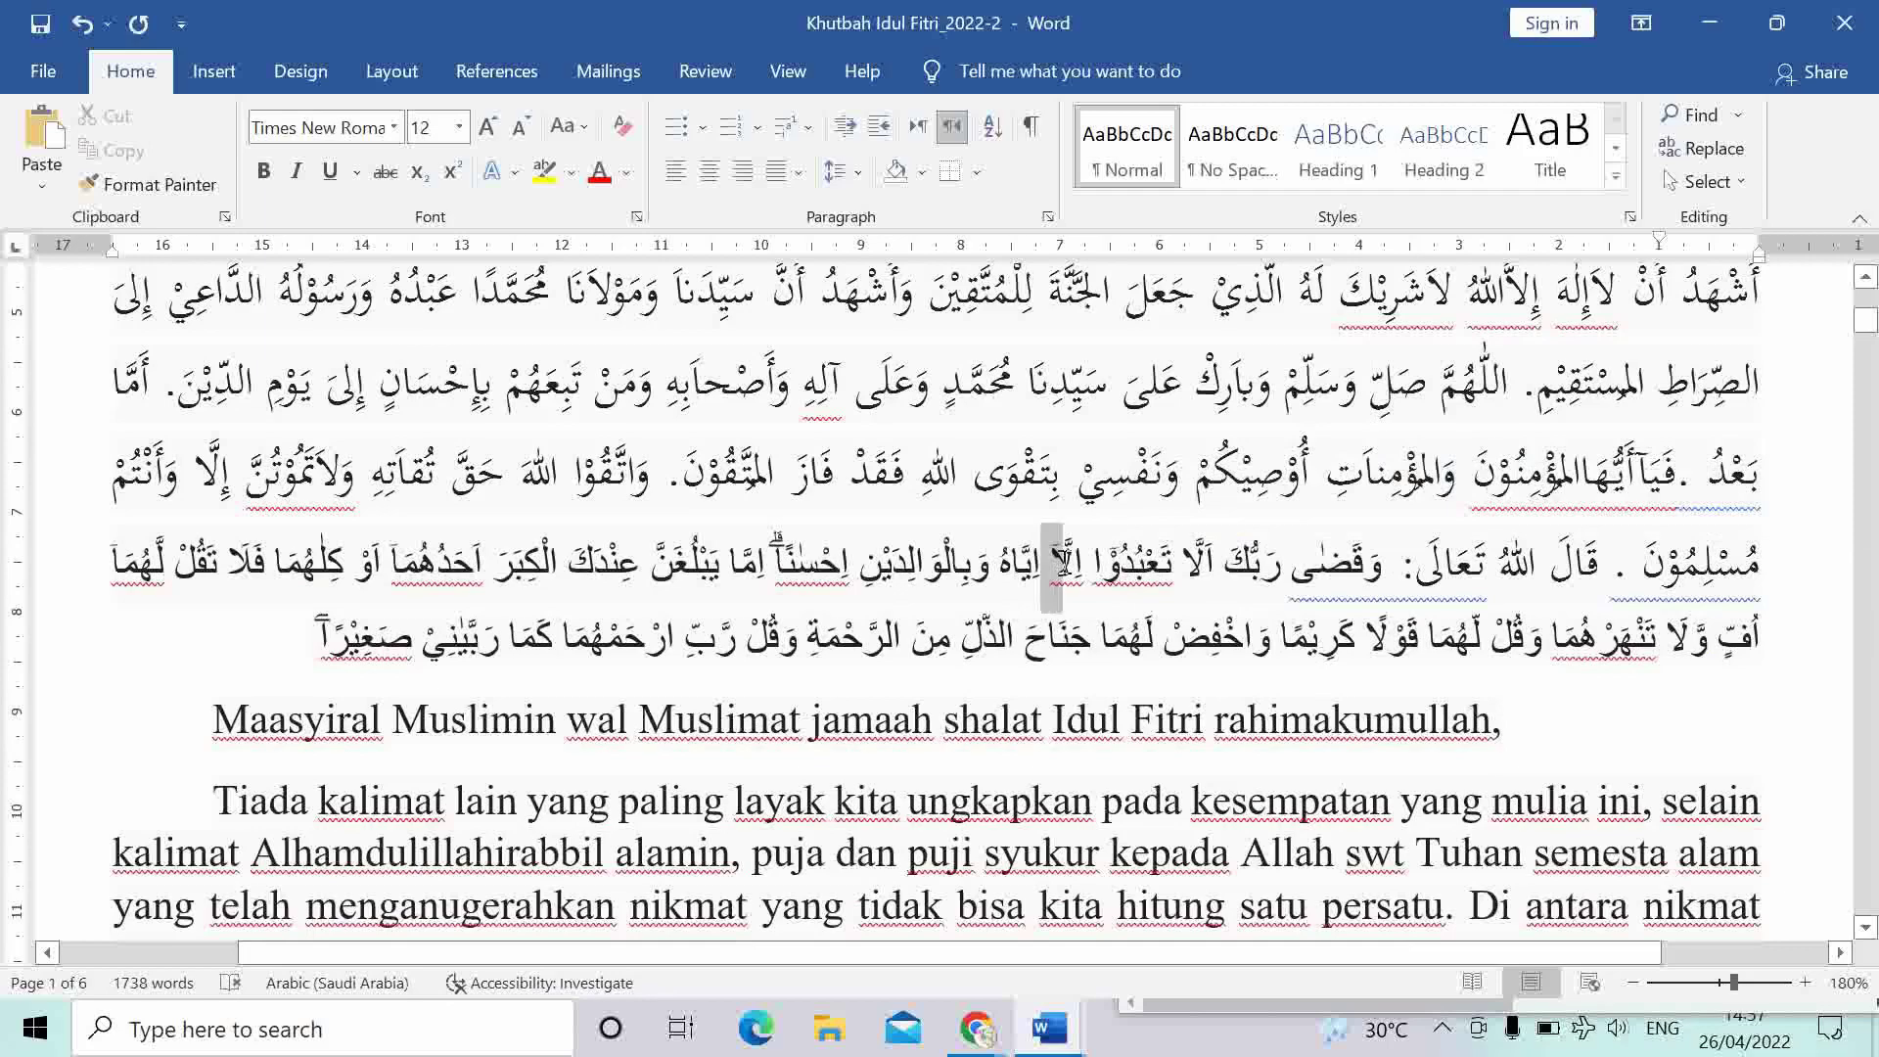
{"action": "left_click_drag", "start_coordinate": [770, 566], "coordinate": [780, 548]}
{"action": "left_click", "coordinate": [780, 548]}
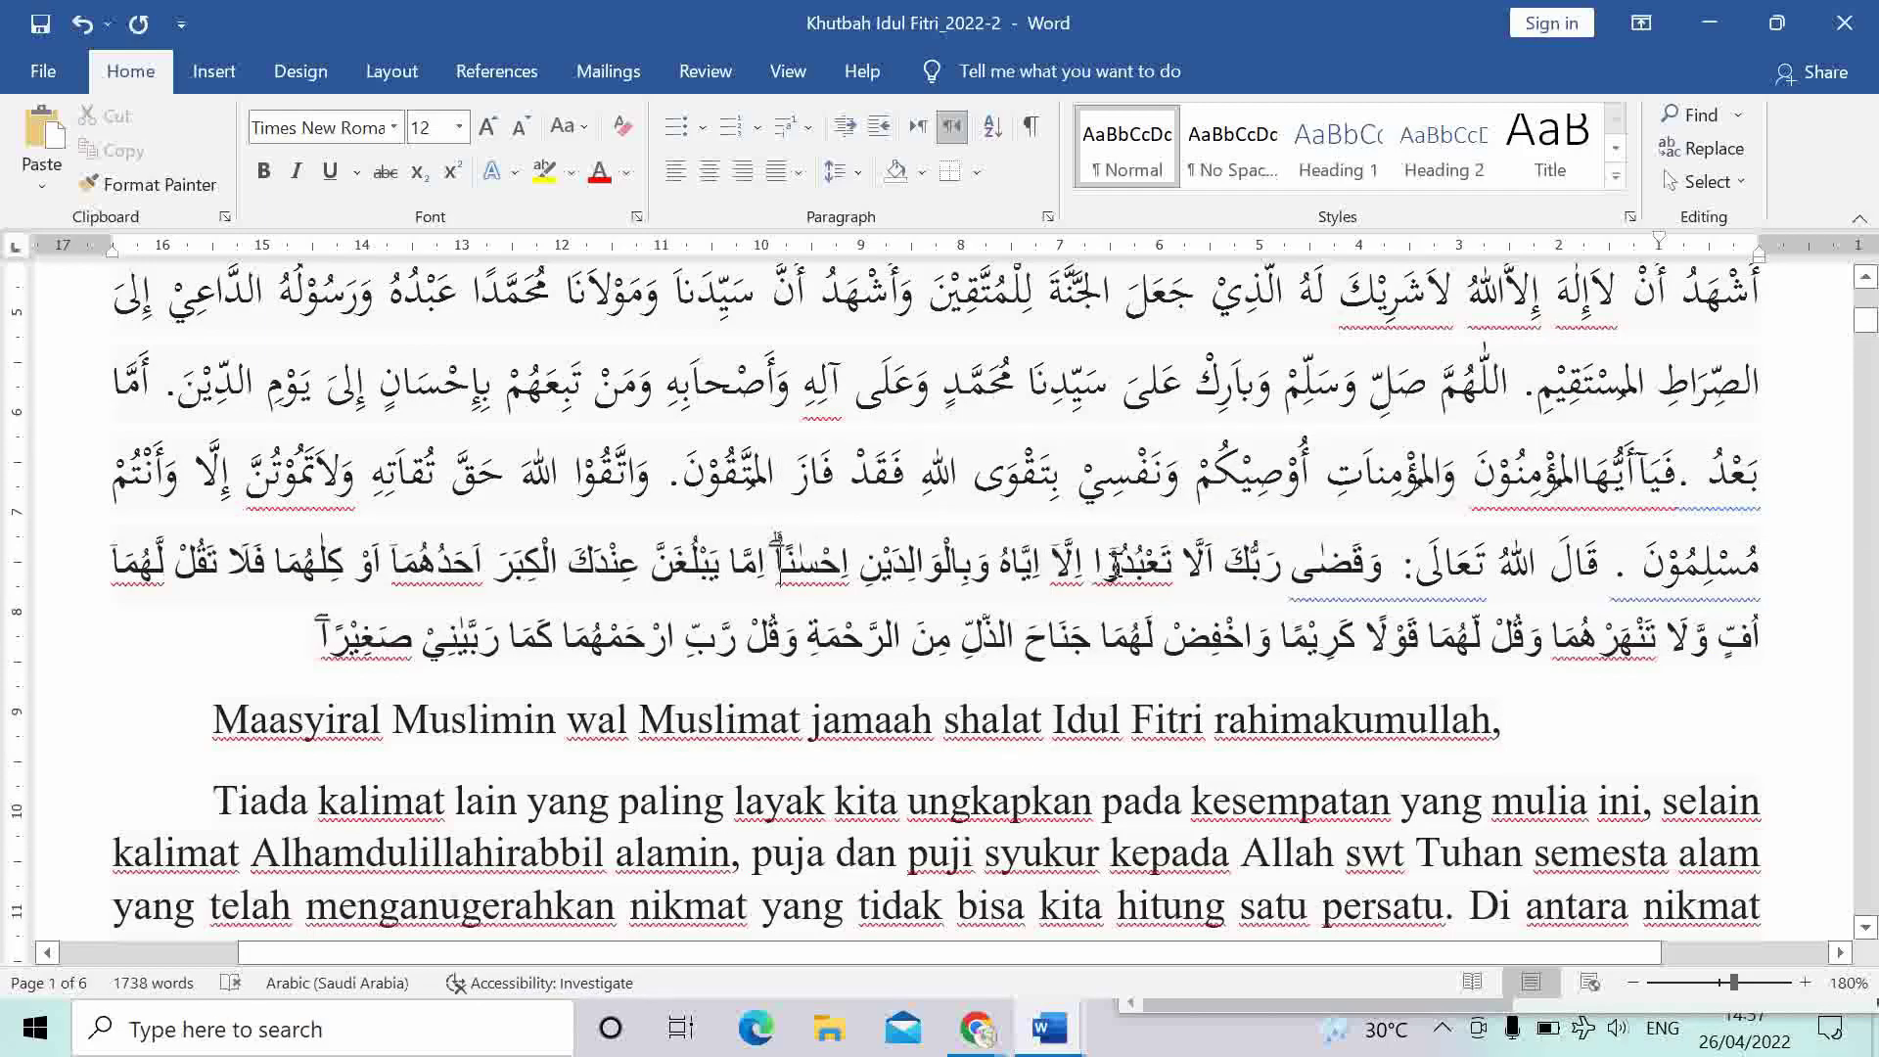